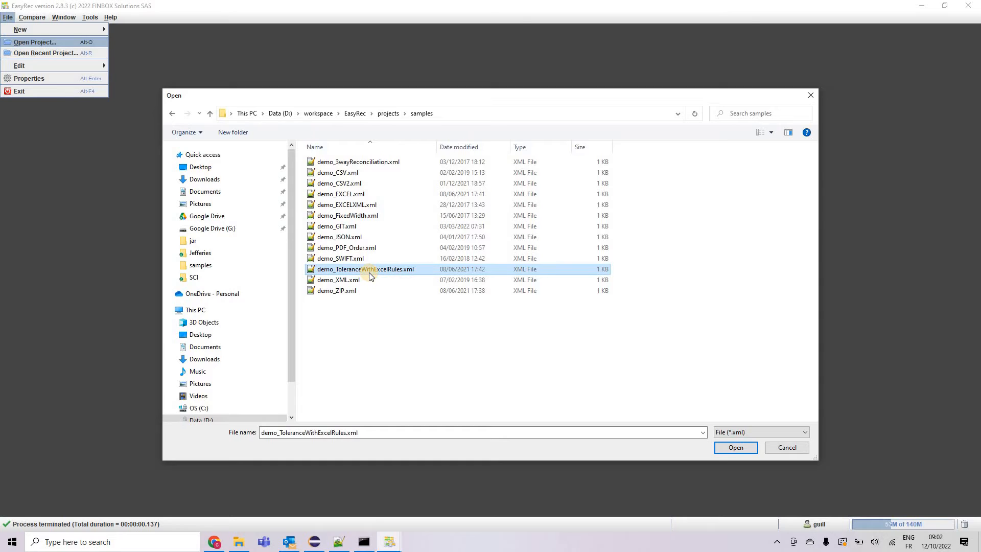
Open the demo_ToleranceWithExcelRules.xml project and maximize its reconciliation window
double_click(369, 273)
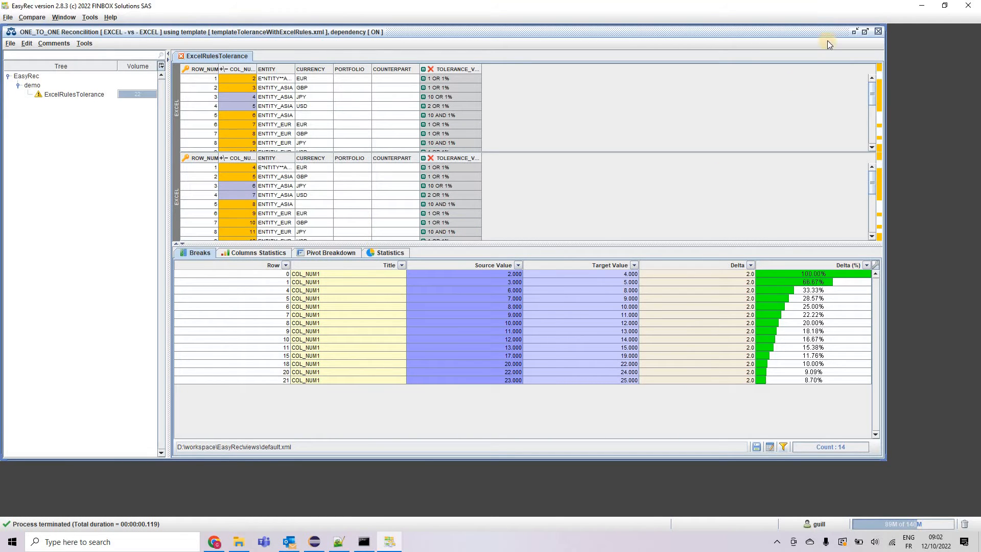
left_click(865, 32)
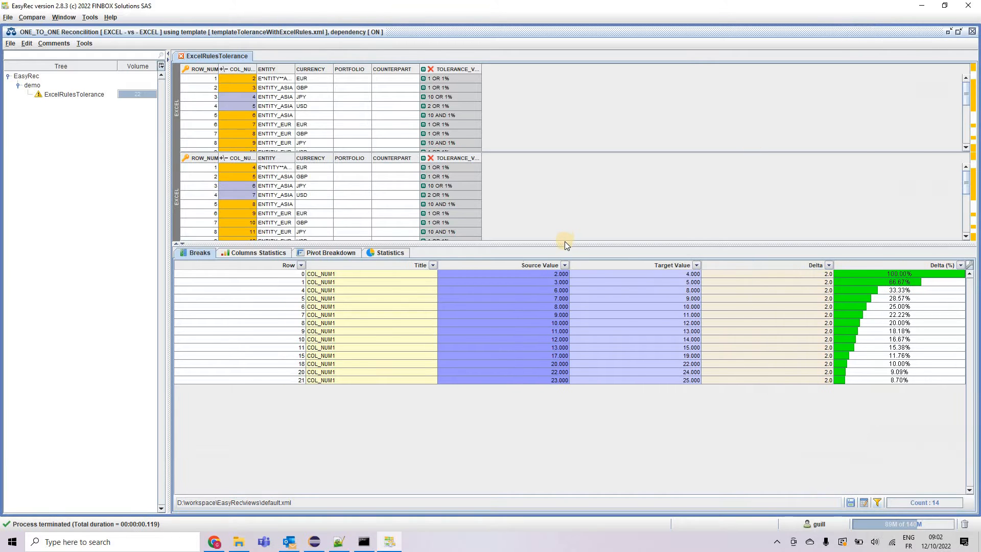
Enlarge the source and target data grids and widen the ENTITY column
left_click_drag(565, 308, 562, 340)
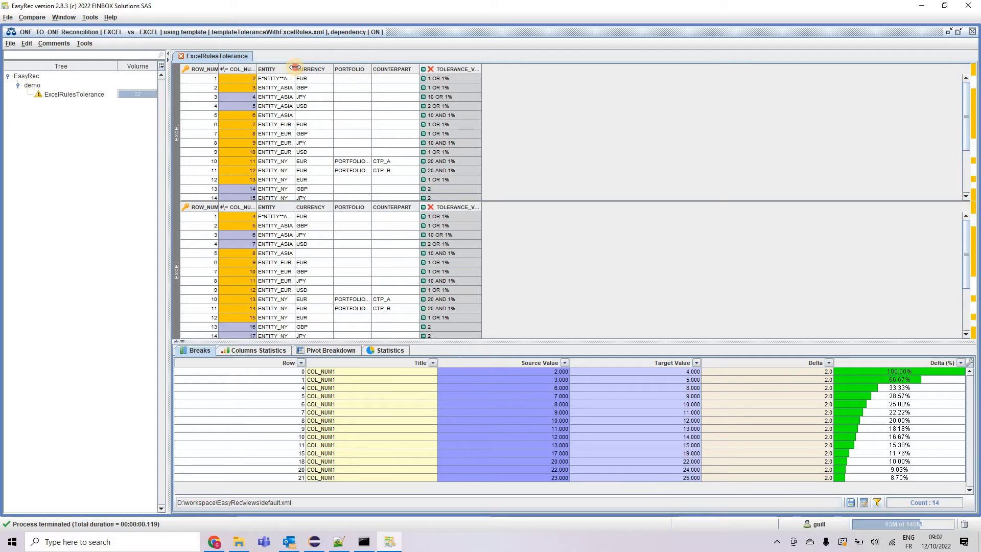
left_click_drag(295, 68, 325, 72)
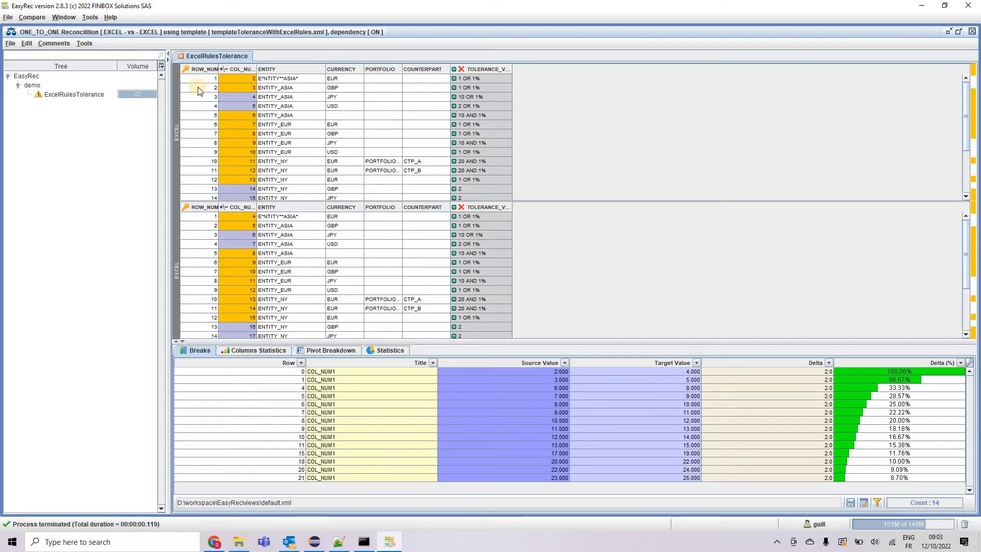
Open the tolerance settings of the ROW_NUM column and close them without changes
right_click(200, 69)
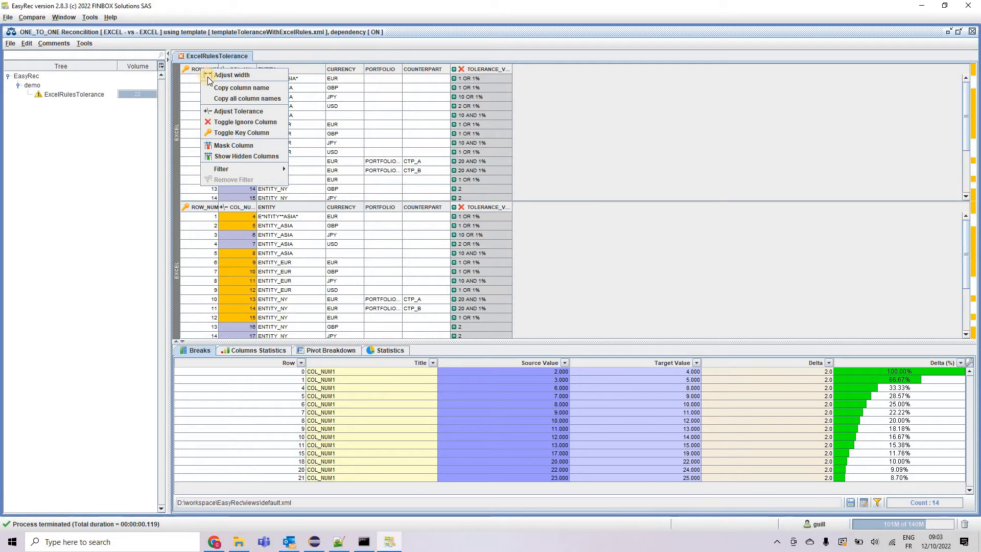
left_click(231, 113)
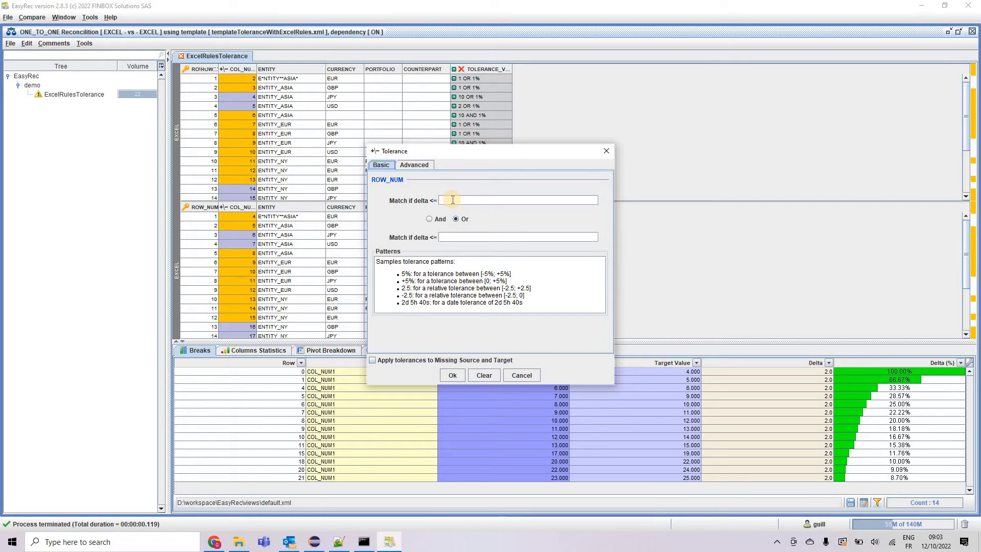
left_click(607, 151)
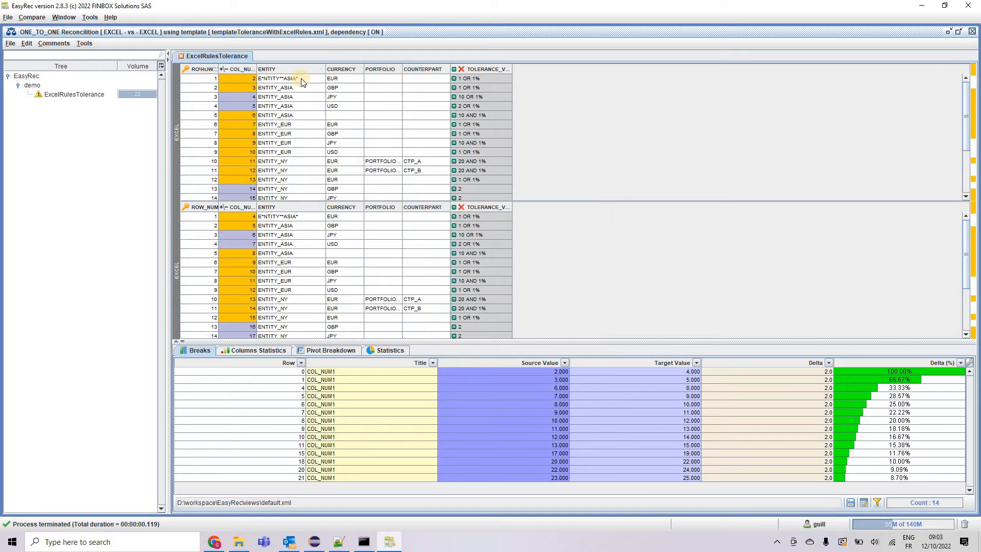
Widen the CURRENCY, PORTFOLIO and COUNTERPART columns of the source grid
left_click_drag(363, 66, 387, 65)
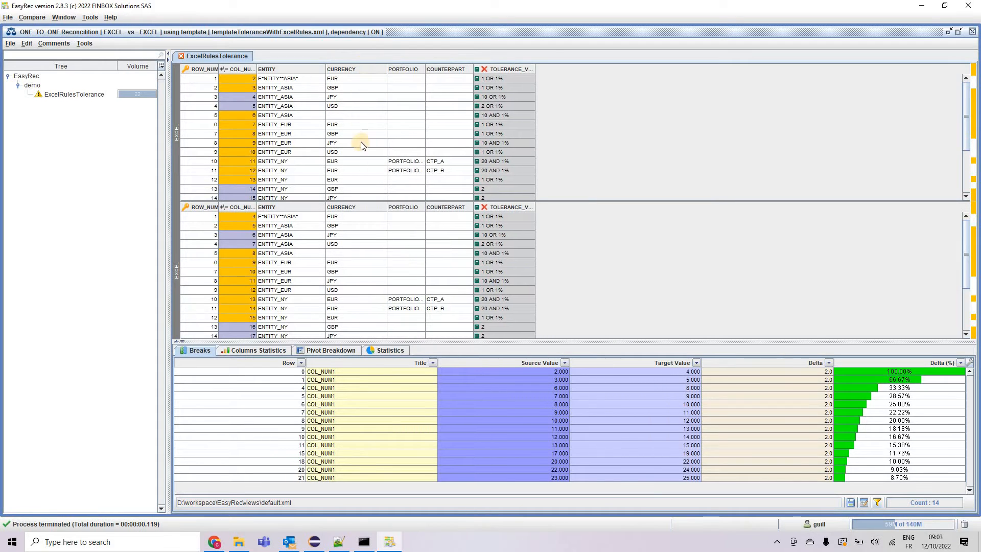
left_click(353, 78)
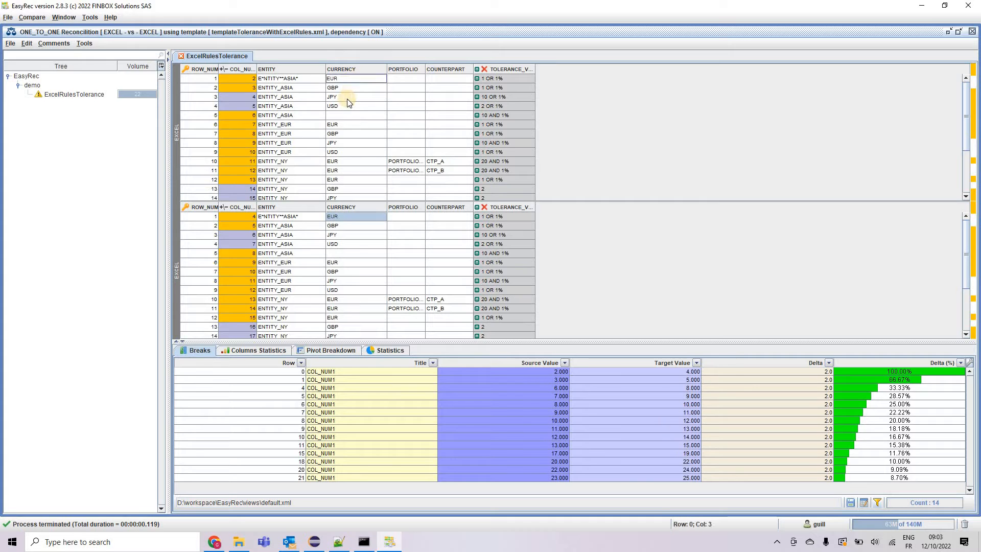
left_click(351, 96)
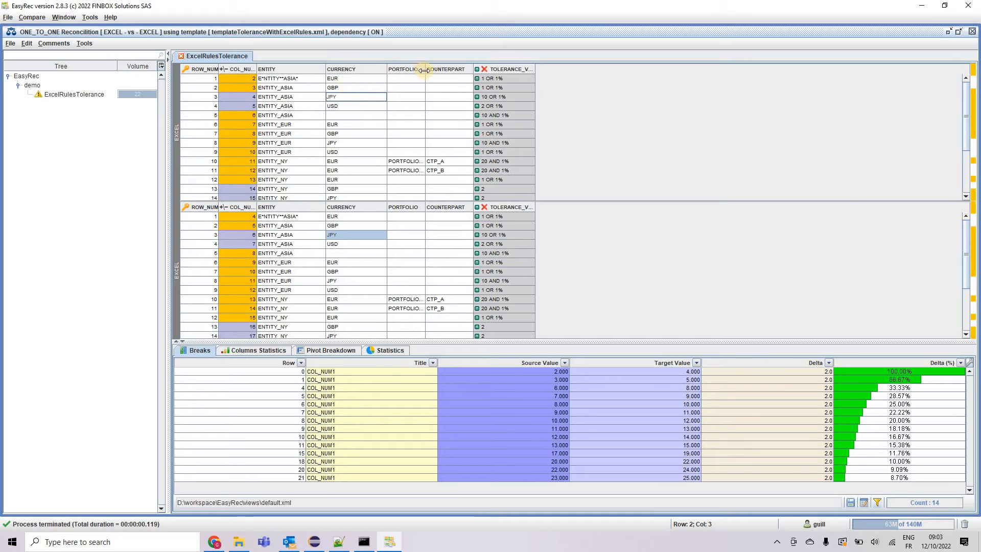
left_click_drag(424, 70, 461, 70)
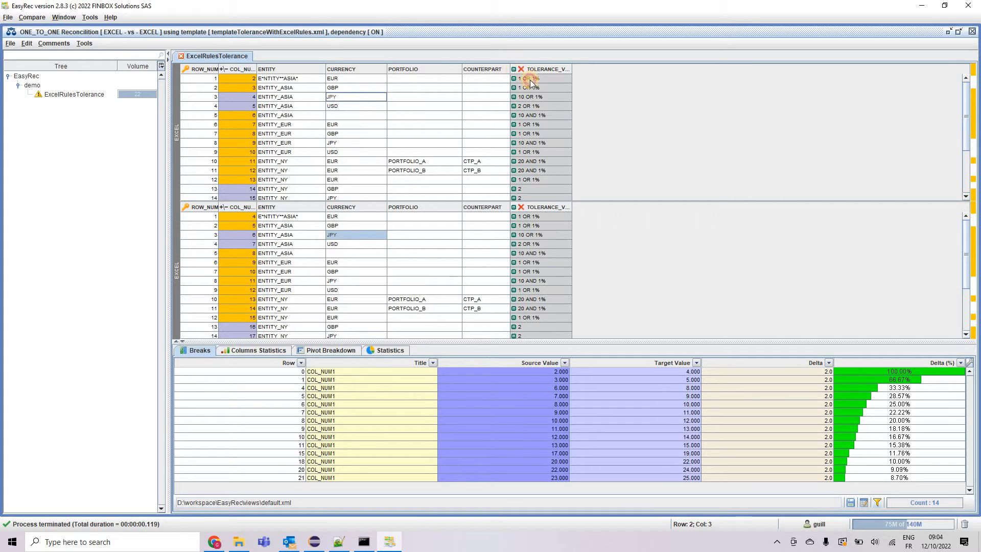
left_click_drag(512, 72, 530, 77)
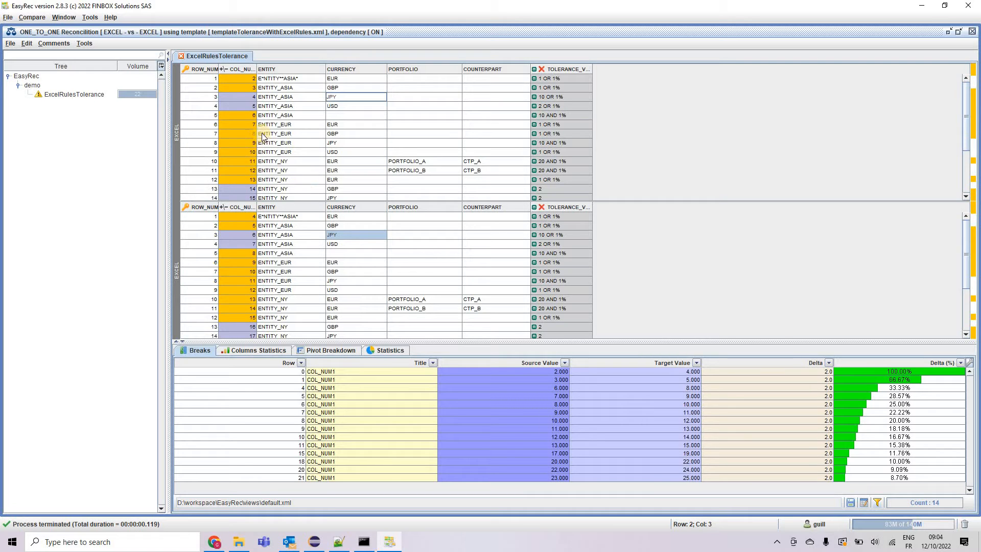
Open the COL_NUM1 column's tolerance settings and review each advanced tolerance type, ending on Excel Decision Table
right_click(242, 70)
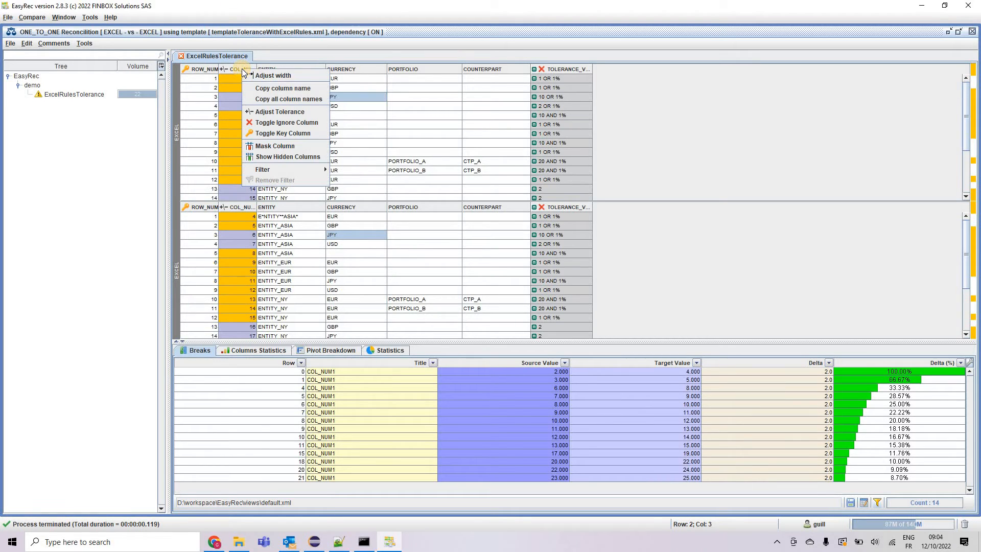
left_click(275, 115)
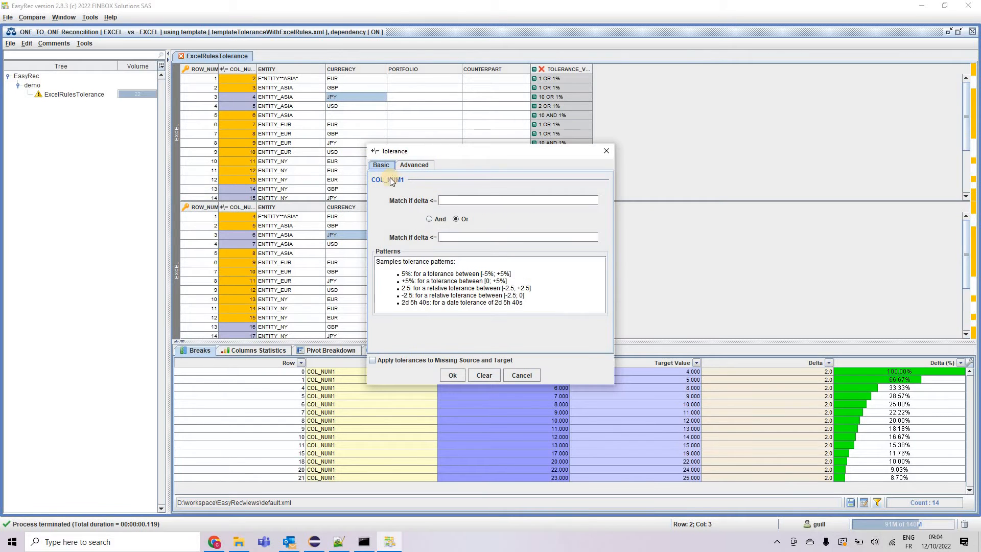
left_click(417, 167)
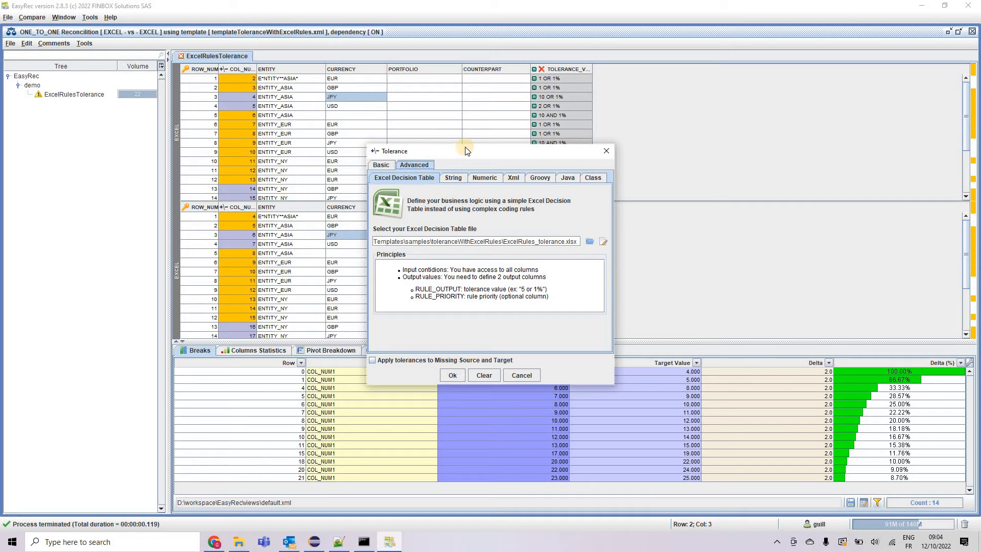
left_click_drag(465, 148, 582, 159)
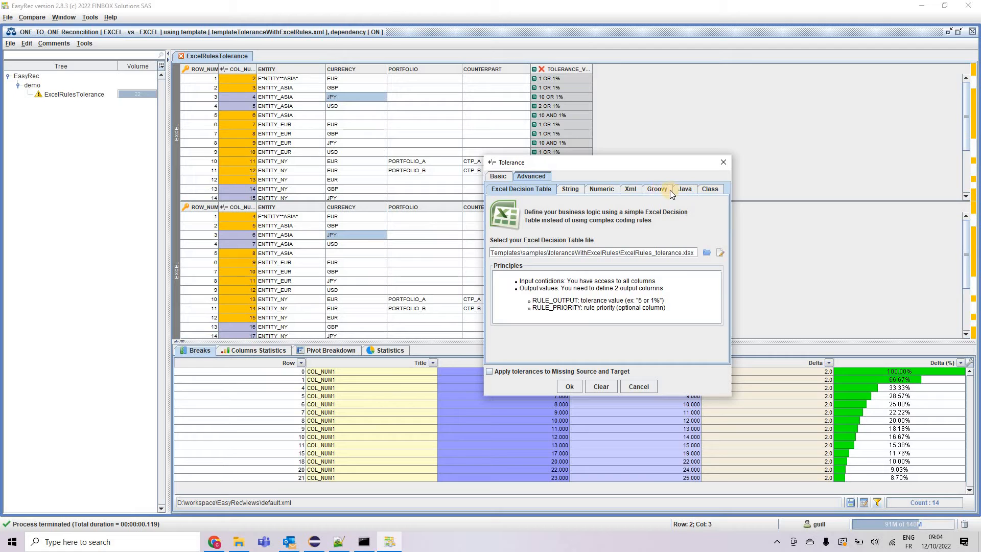
left_click(626, 191)
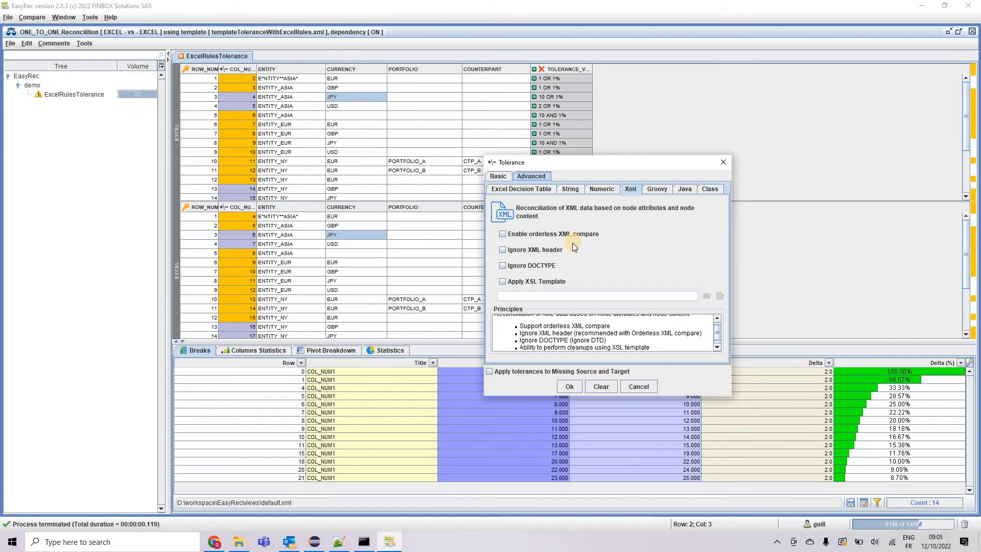
left_click(606, 189)
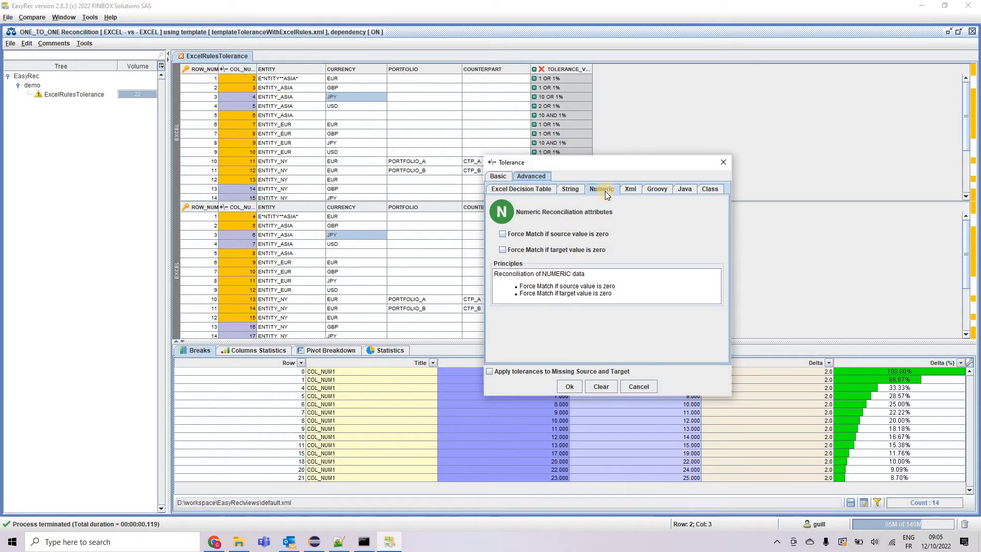
left_click(570, 187)
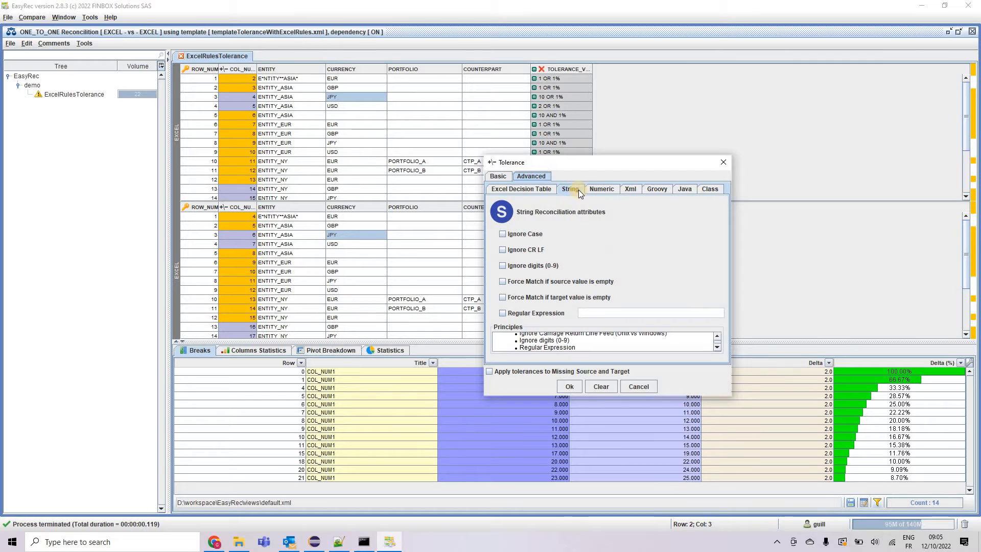
left_click(531, 190)
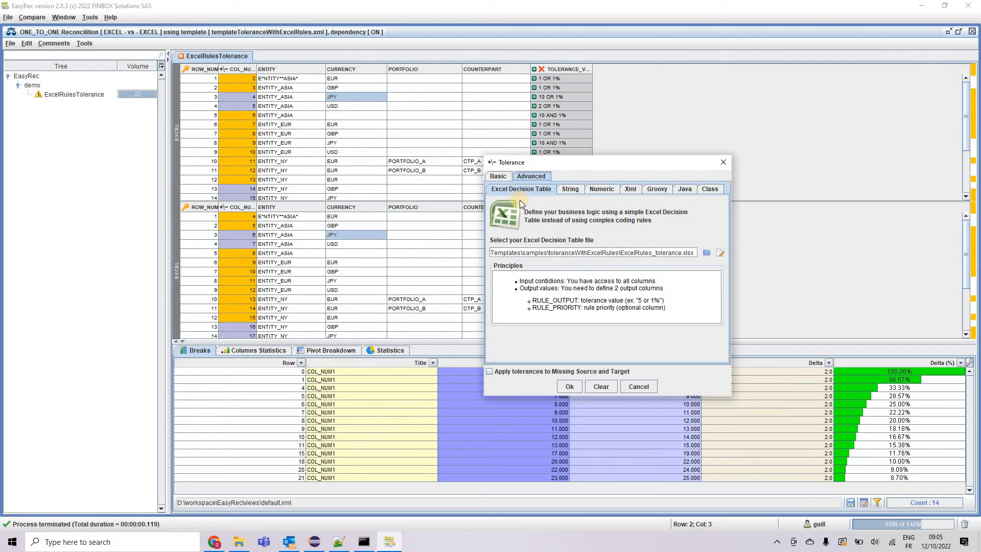
Open the ExcelRules_tolerance.xlsx decision table file in Excel for editing
left_click(720, 252)
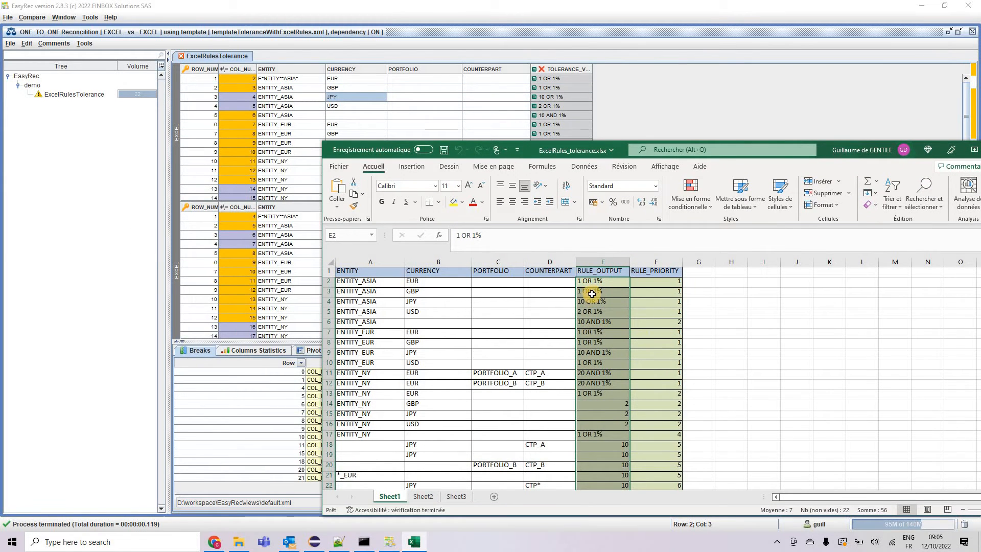
left_click_drag(526, 140, 524, 176)
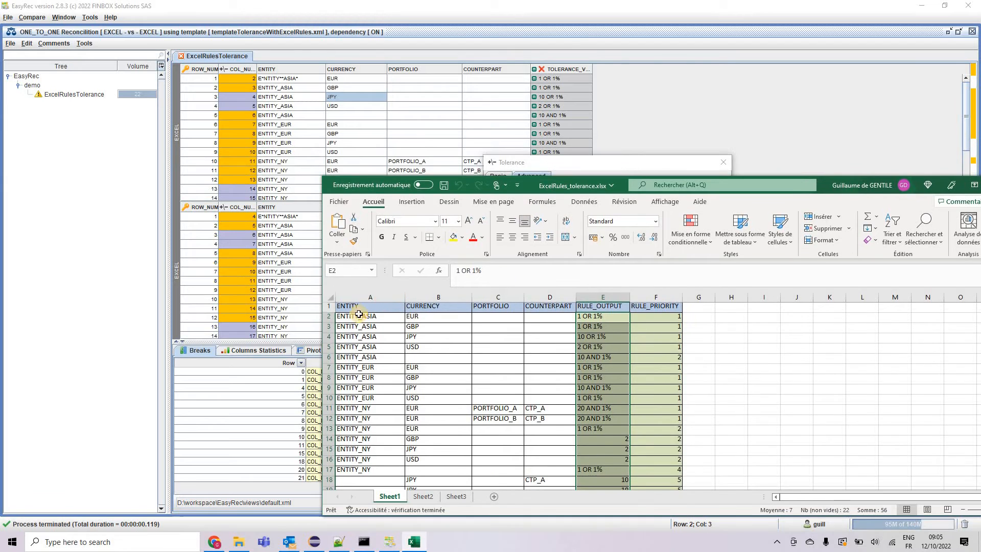
Examine the decision table's input condition columns and the RULE_OUTPUT and RULE_PRIORITY columns
left_click_drag(358, 317, 550, 439)
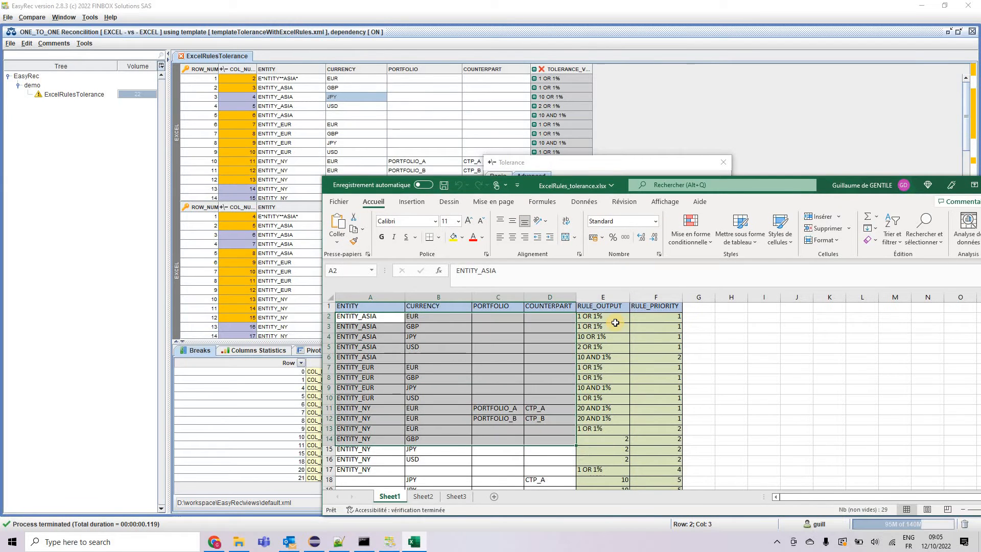
left_click_drag(605, 316, 667, 432)
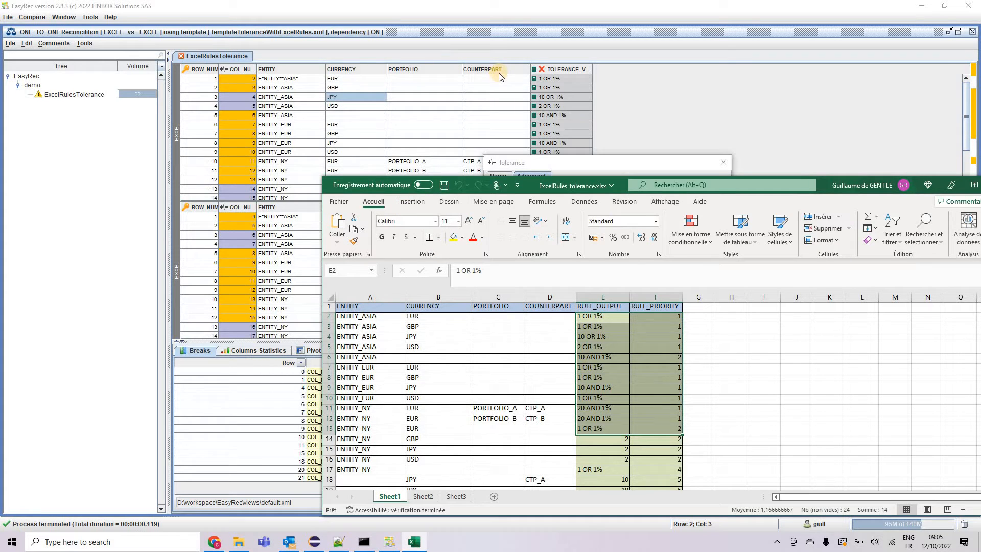
left_click_drag(534, 297, 511, 335)
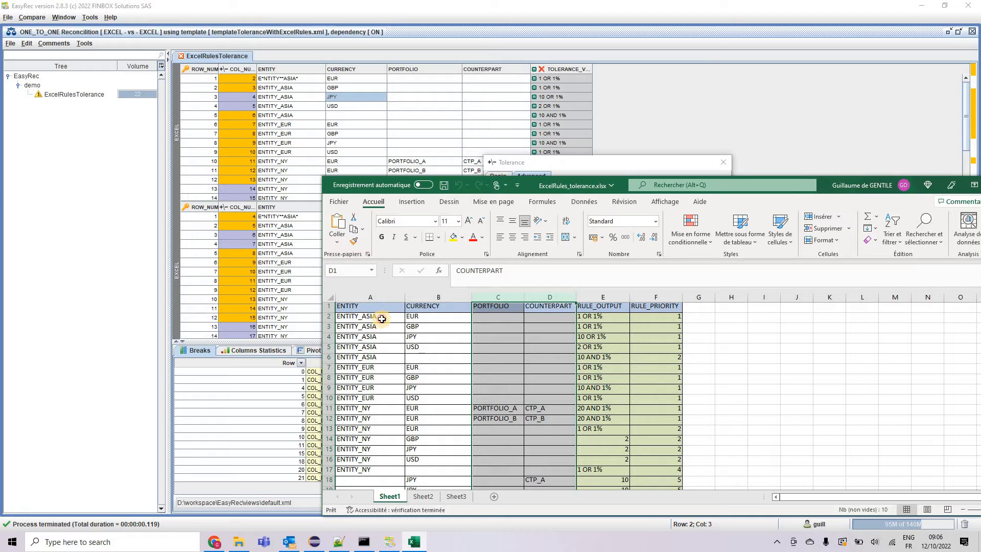
left_click(376, 320)
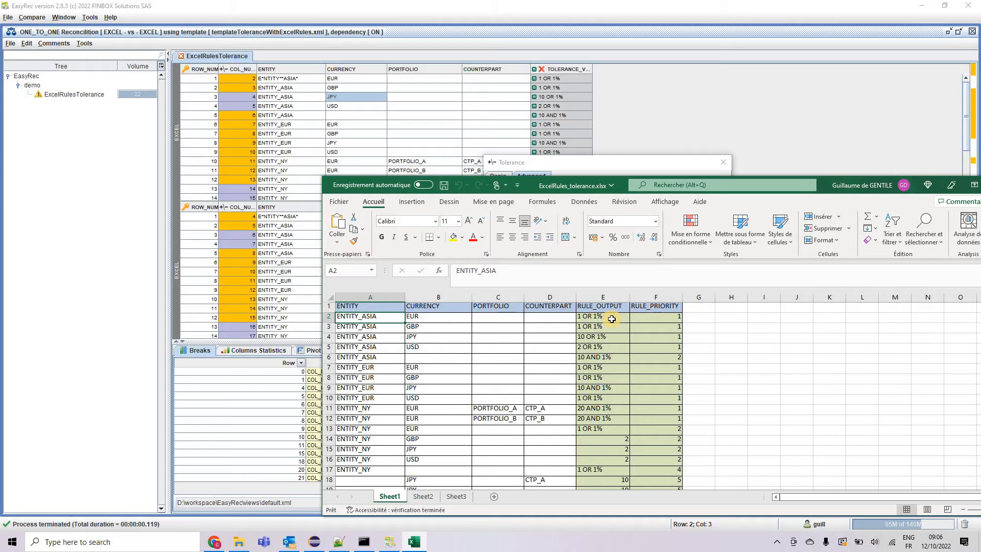
left_click(612, 319)
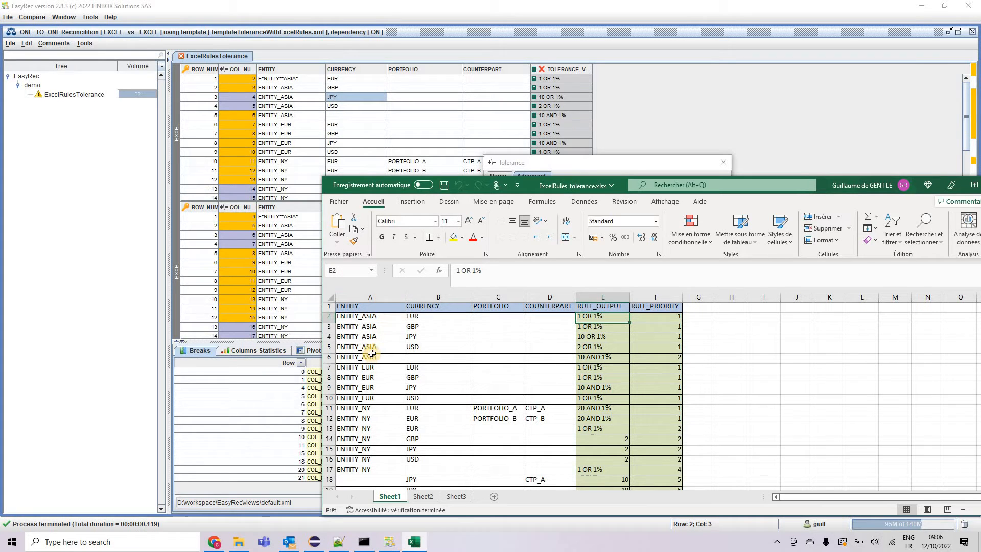
left_click(426, 348)
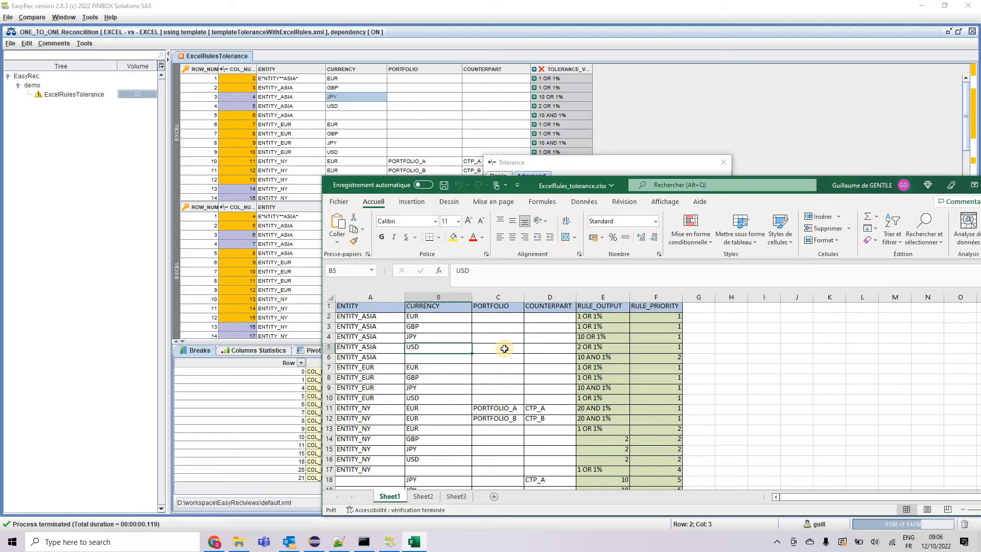
left_click(522, 351)
left_click(537, 348)
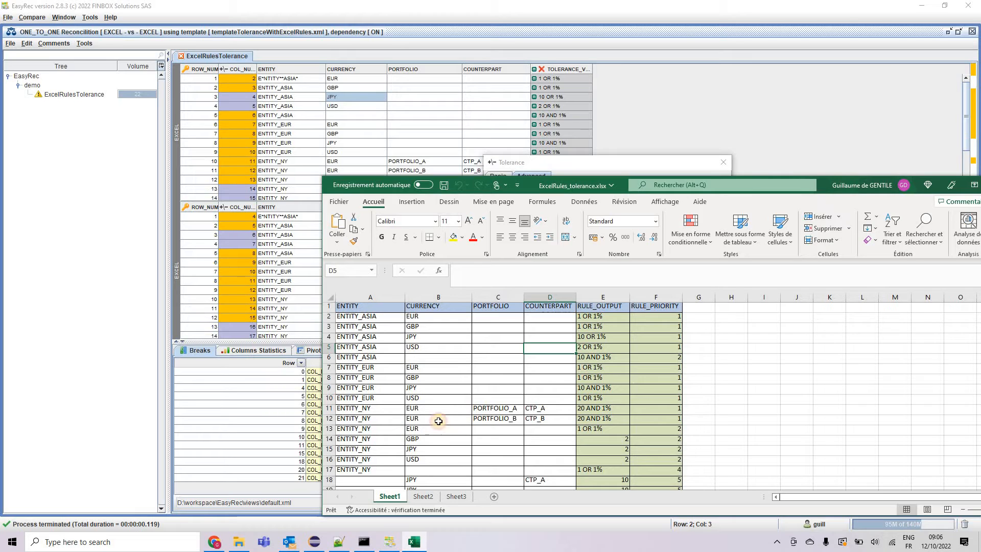
left_click(448, 419)
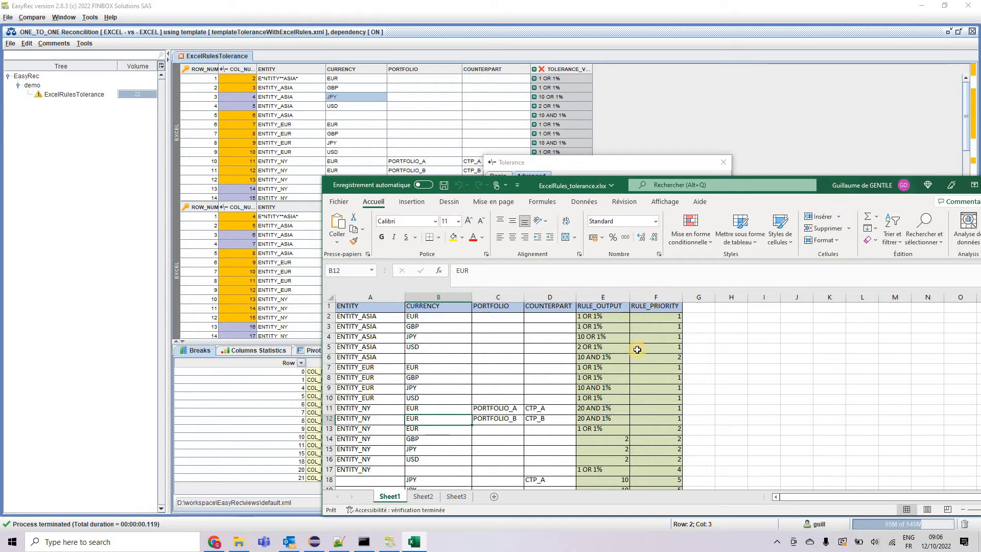
left_click(663, 297)
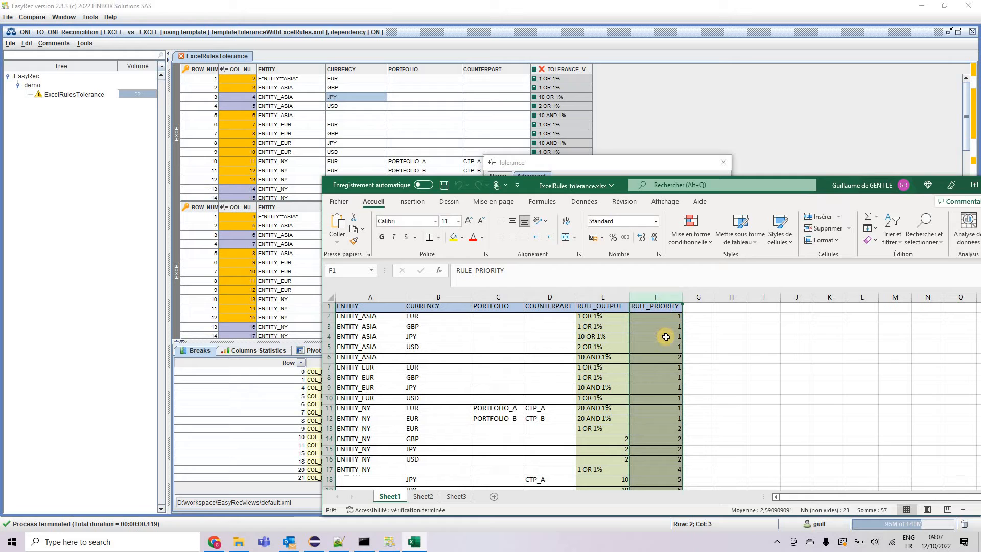
Scroll down and examine the last rule row at the bottom of the decision table
scroll(676, 367, "down", 2)
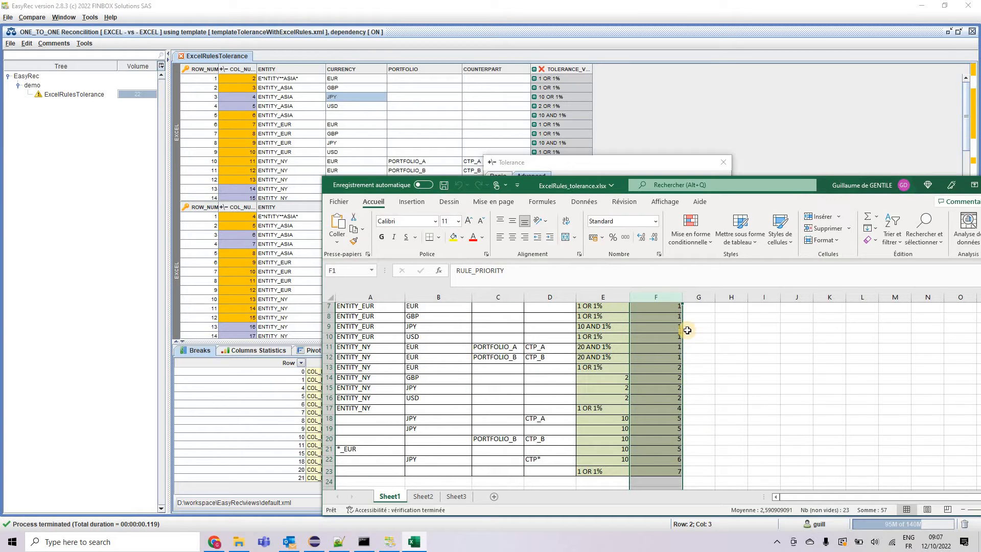
left_click(717, 481)
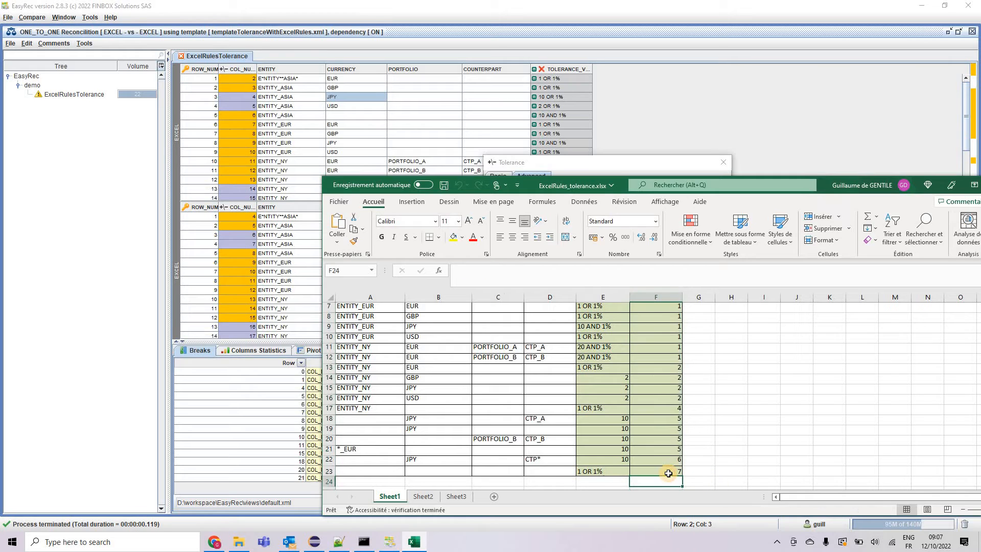
left_click_drag(367, 470, 553, 470)
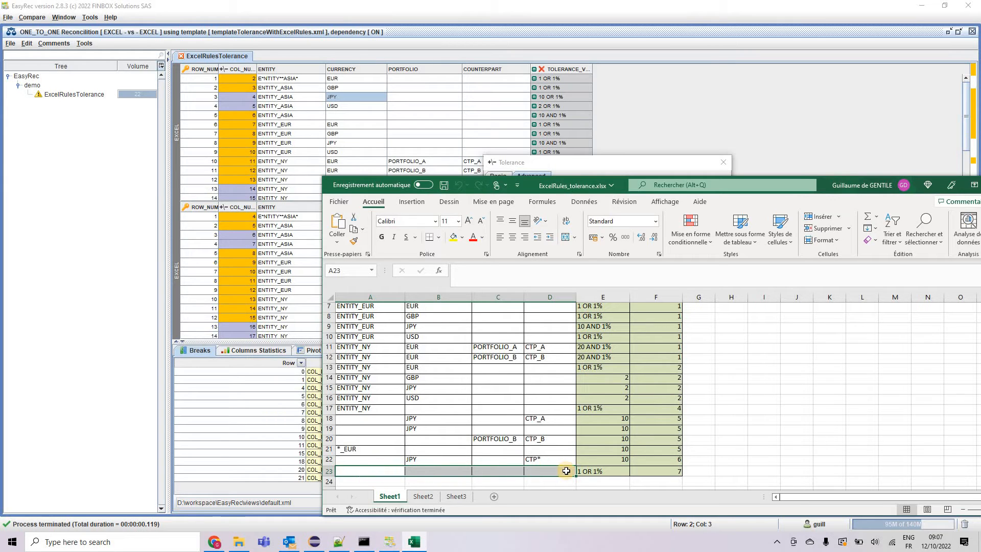
left_click(610, 473)
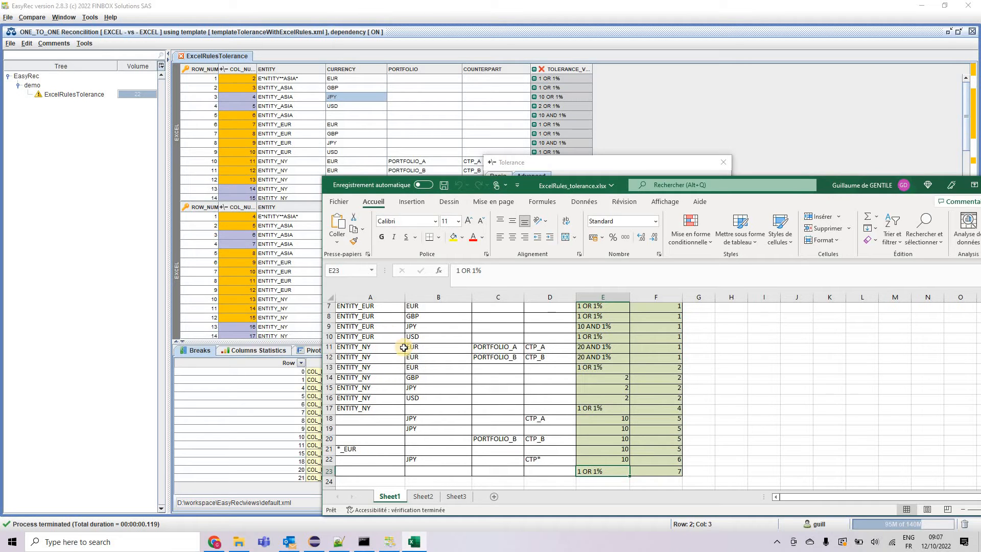
Examine the wildcard conditions in cells A21 and D22 and the first rule's output value in the decision table
double_click(343, 449)
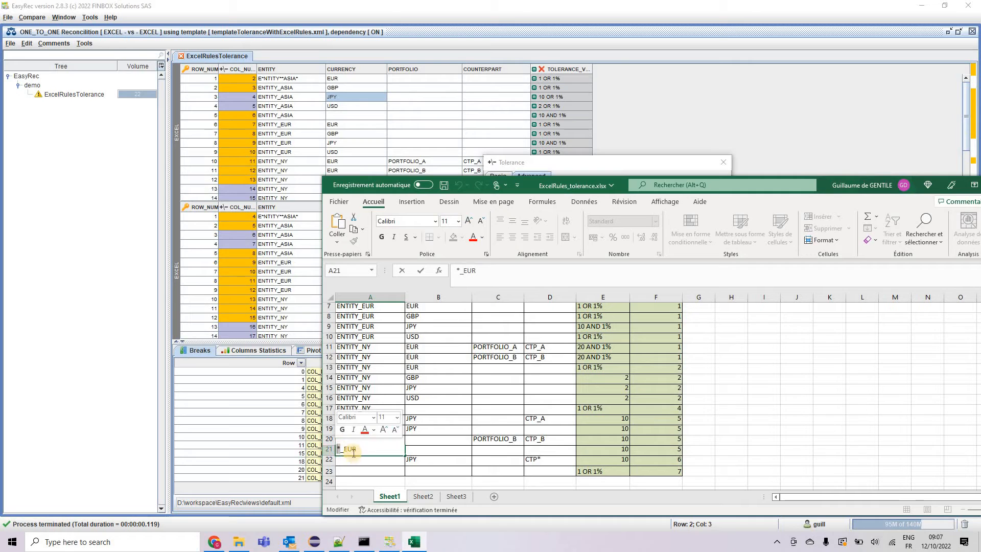
left_click(381, 449)
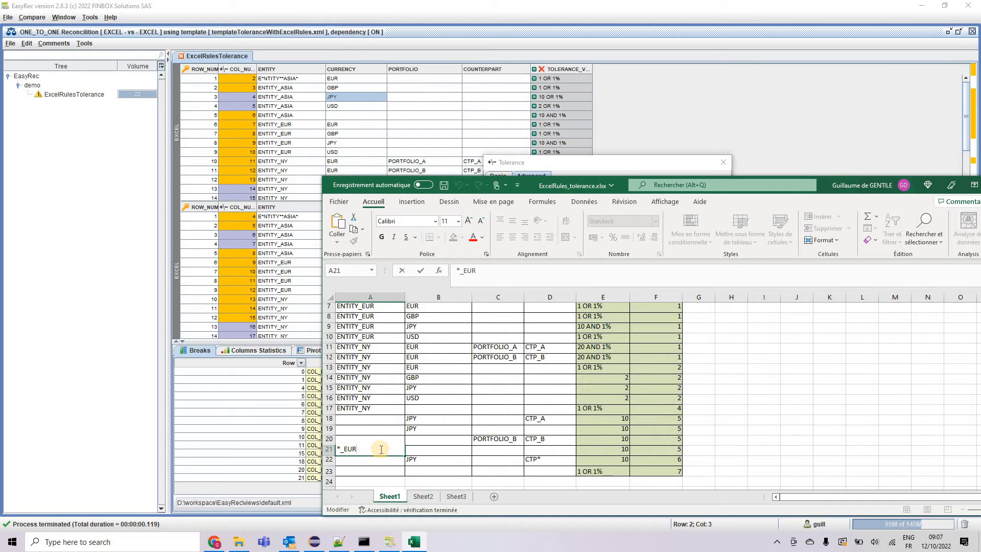
key("Tab")
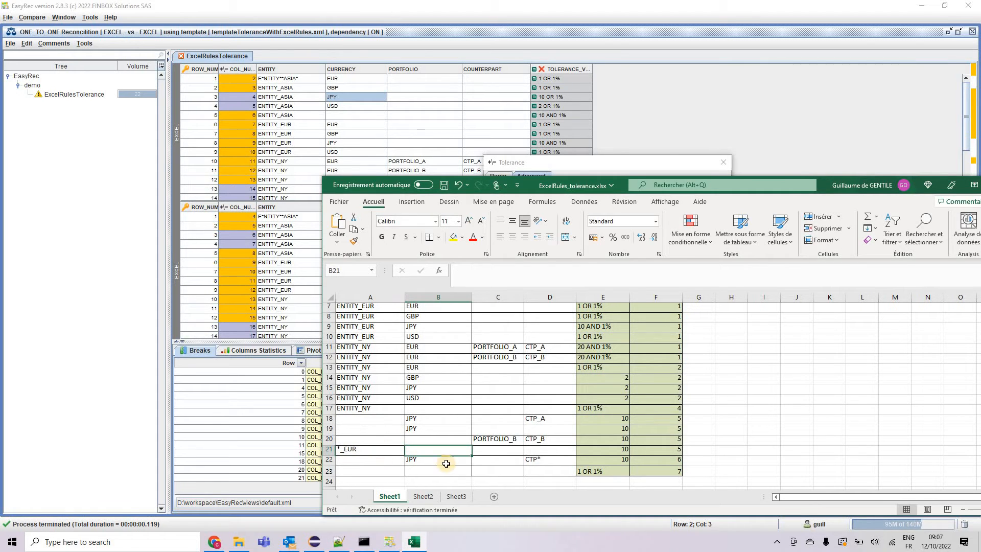
left_click(542, 462)
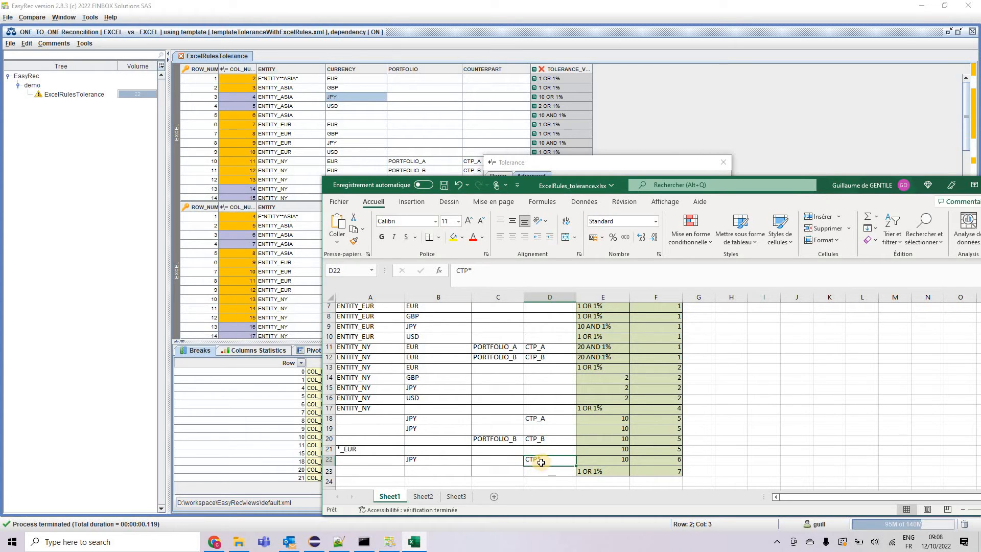
scroll(545, 394, "up", 2)
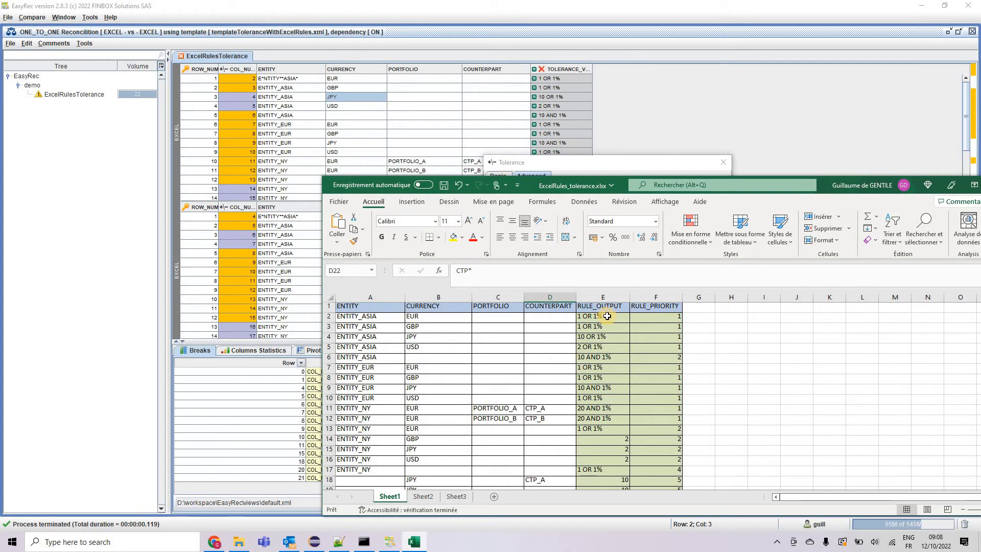
left_click(607, 316)
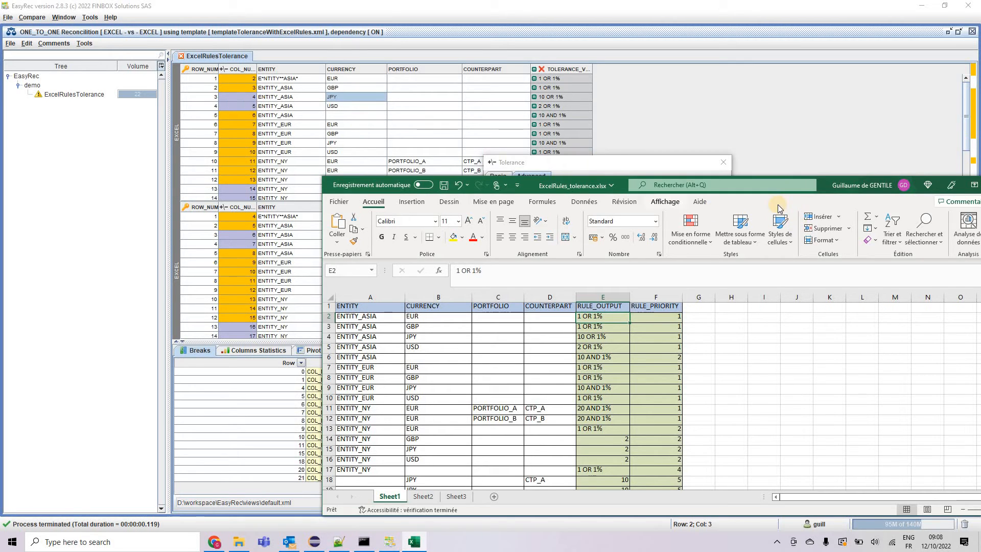
Select the full decision table range from A1 to F23
left_click(767, 155)
left_click_drag(767, 155, 755, 90)
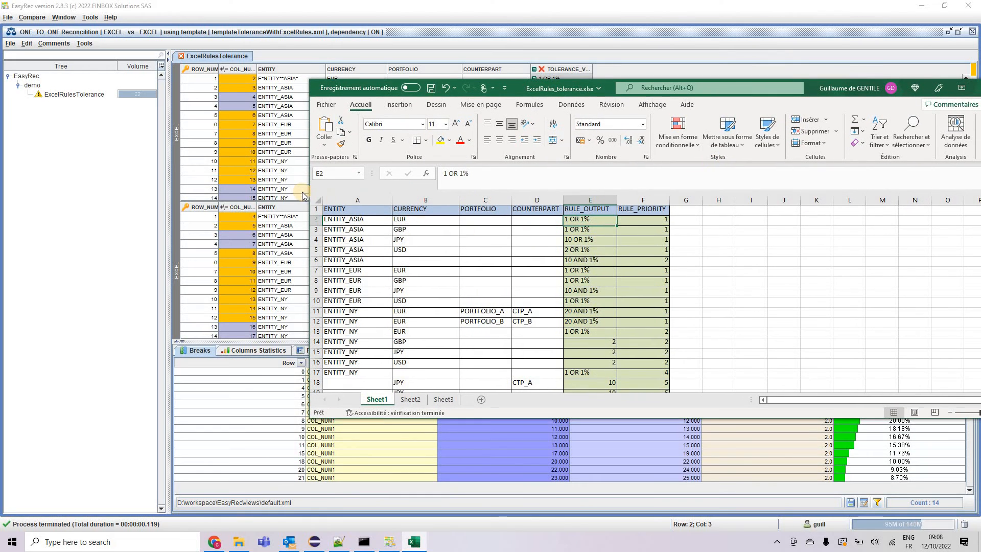
left_click_drag(307, 188, 797, 517)
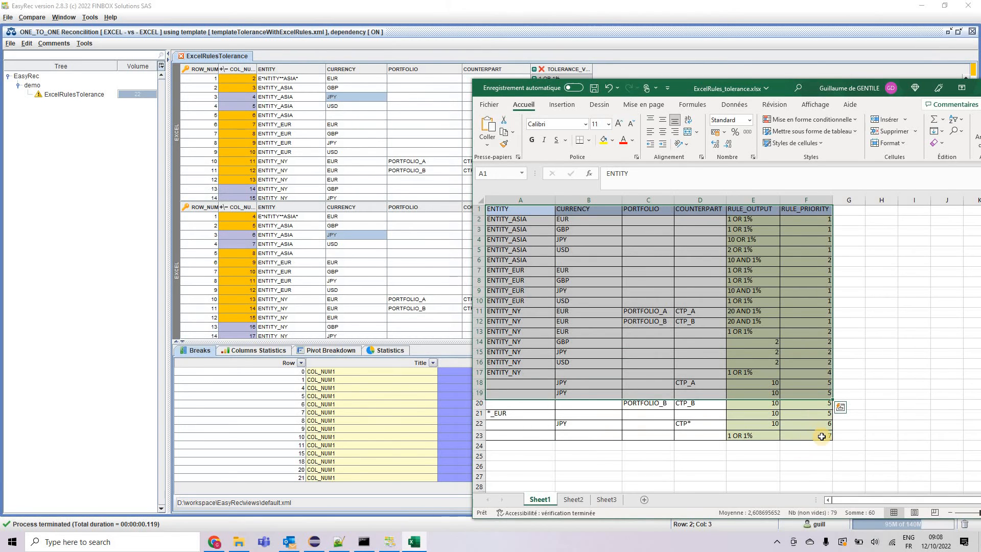
left_click_drag(804, 436, 518, 209)
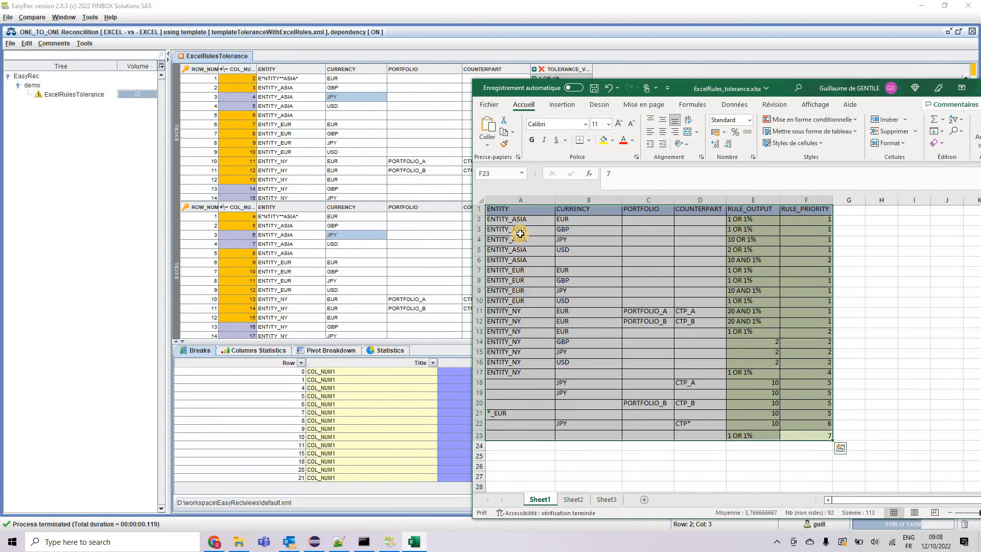
Close the Tolerance dialog and examine the COL_NUM1 values of the first source rows in the reconciliation grid
double_click(245, 101)
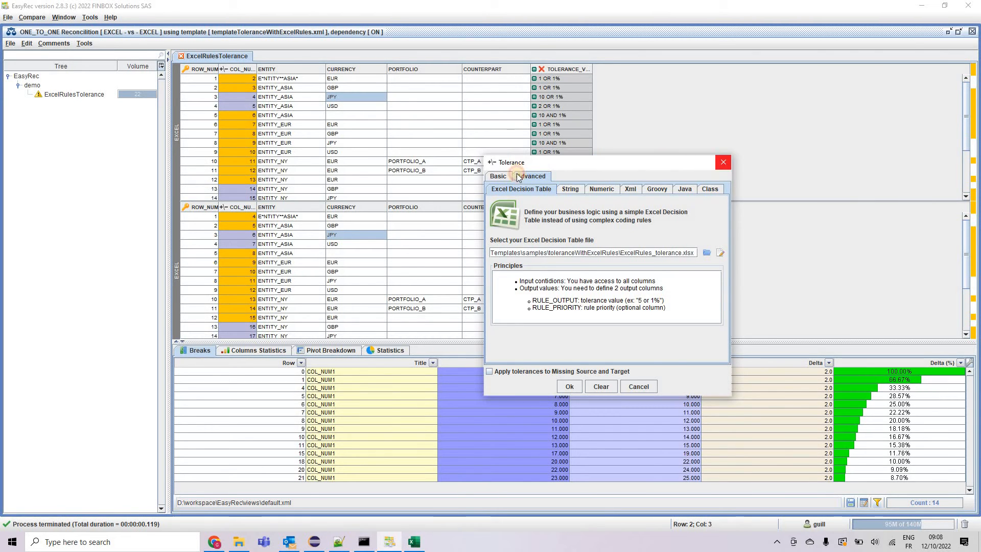
left_click(724, 162)
left_click(254, 97)
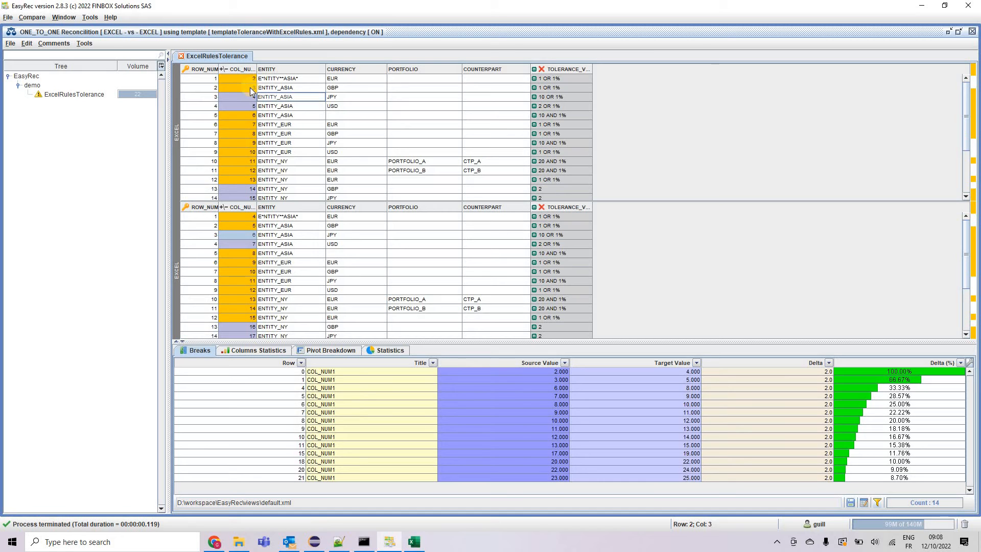
left_click(252, 91)
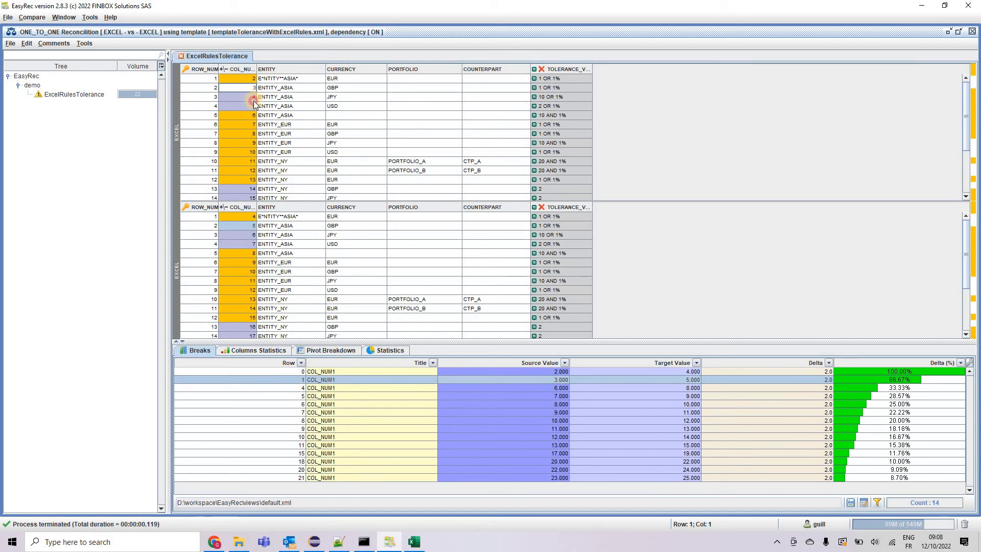
left_click_drag(254, 99, 253, 108)
left_click(251, 97)
Open the Template Wizard for ExcelRulesTolerance and review the COL_NUM1 tolerance definition
left_click(84, 94)
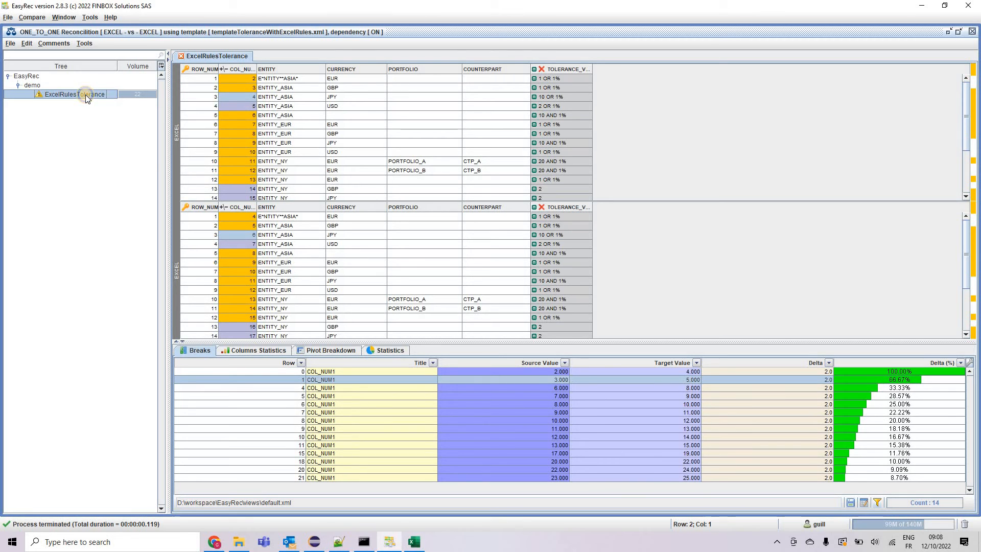
right_click(85, 94)
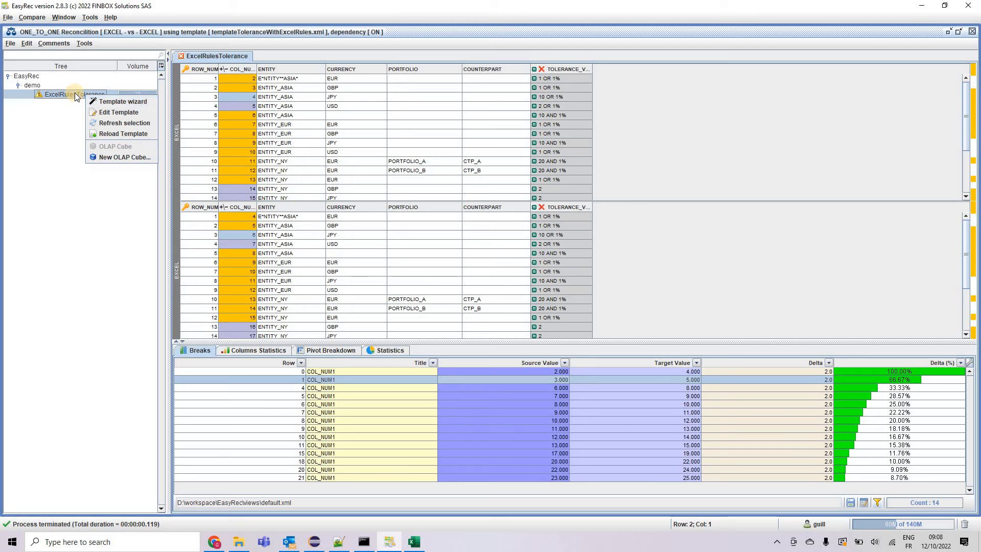
left_click(104, 105)
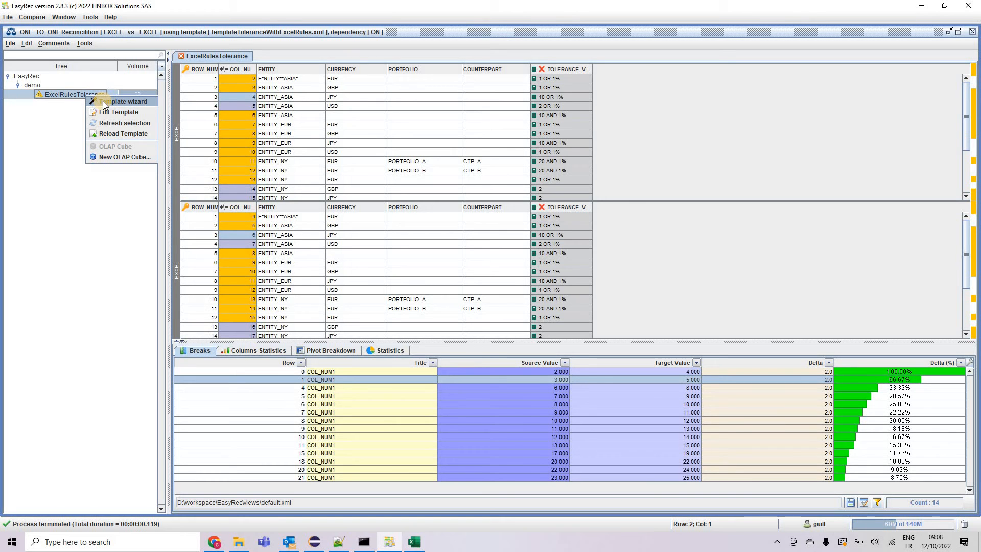
left_click(241, 38)
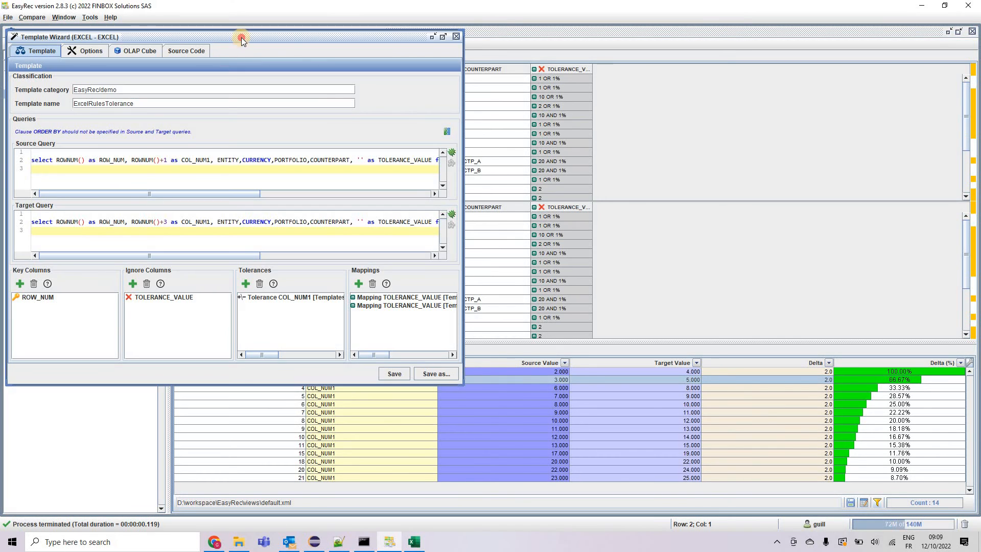
left_click_drag(631, 98, 694, 100)
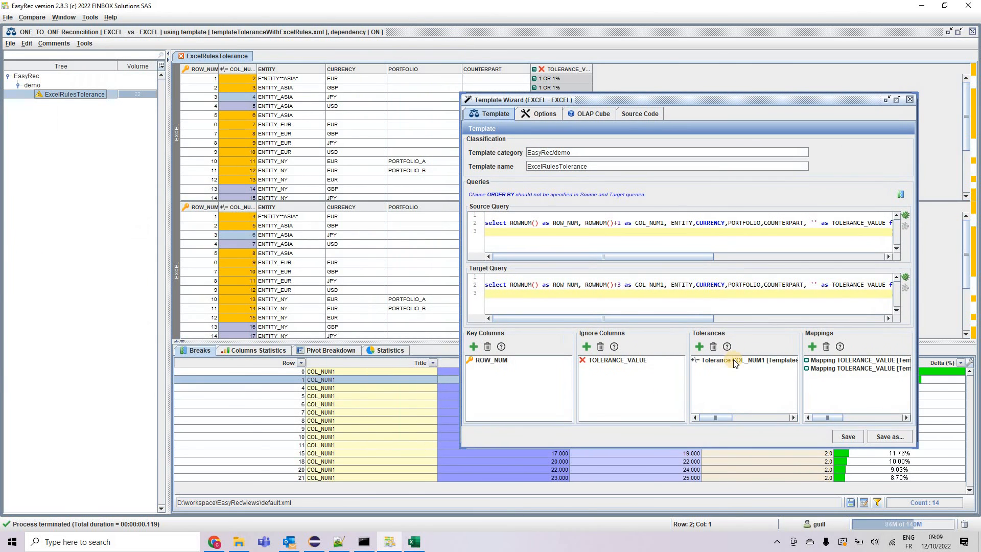
double_click(734, 359)
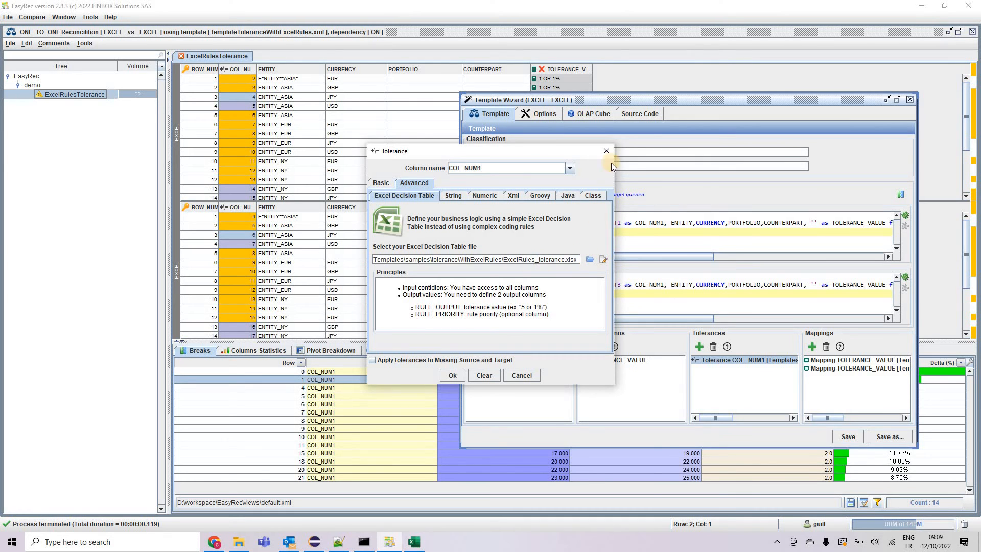
left_click(606, 150)
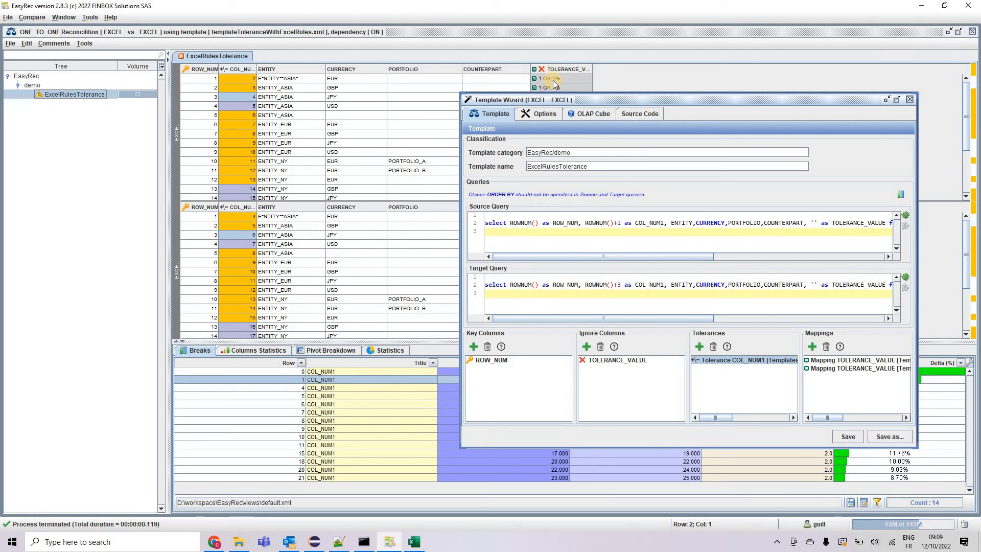
Review the TOLERANCE_VALUE mapping's Dependency settings and decision table file name, then close the Template Wizard
double_click(828, 368)
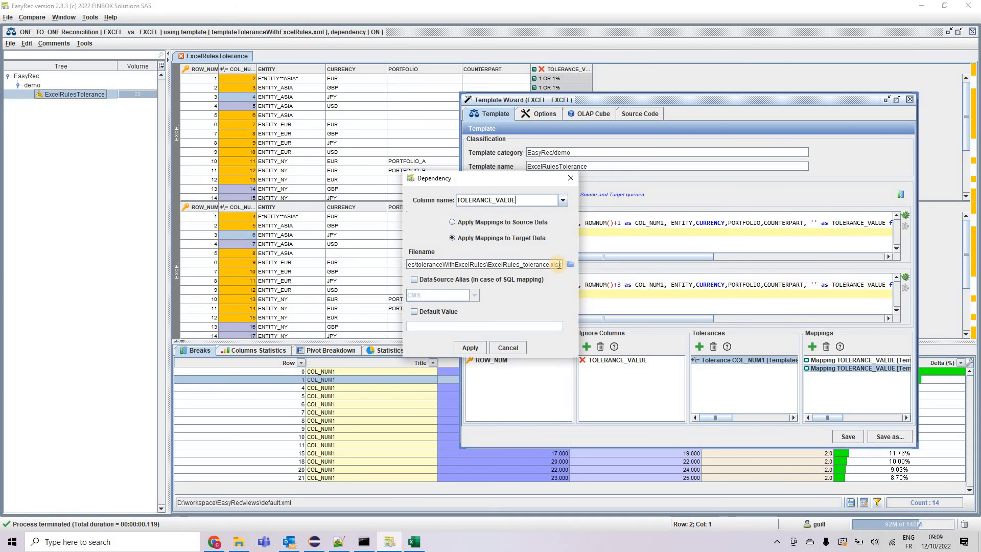
left_click_drag(559, 265, 381, 254)
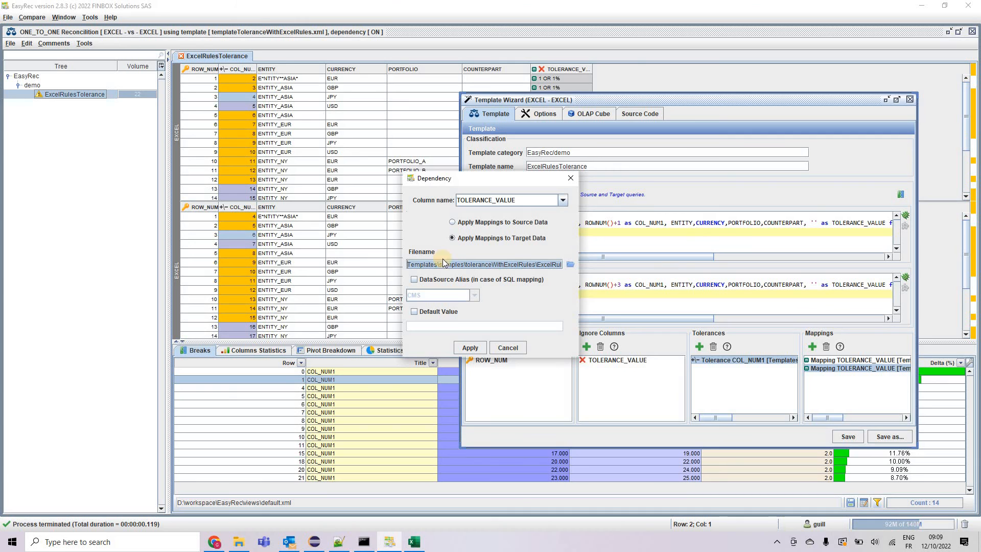
left_click(532, 265)
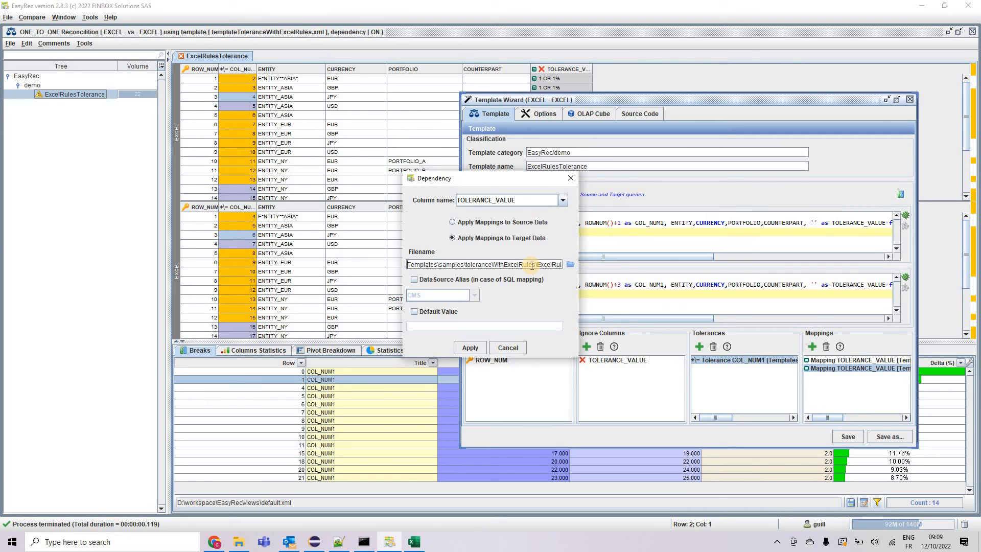
triple_click(532, 266)
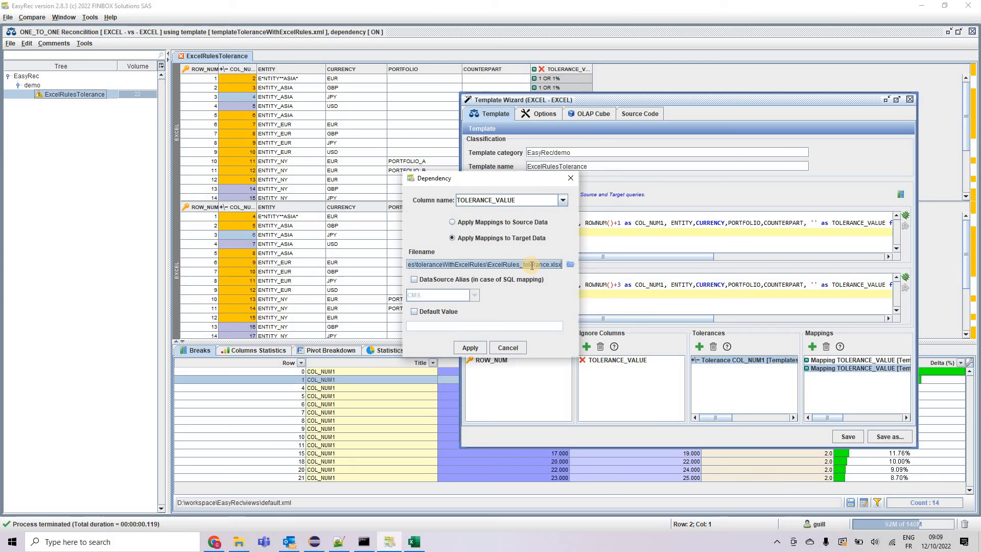
left_click(576, 180)
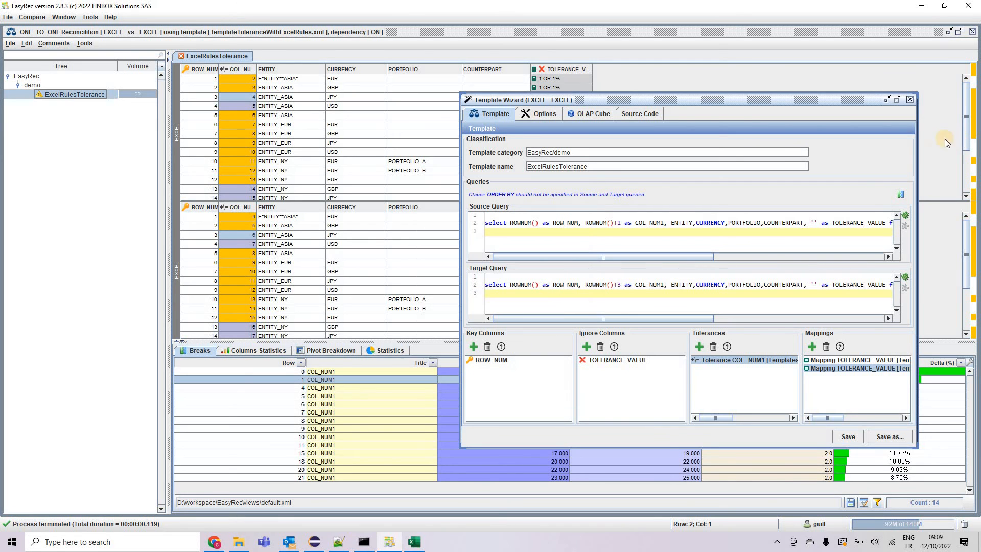
left_click(911, 100)
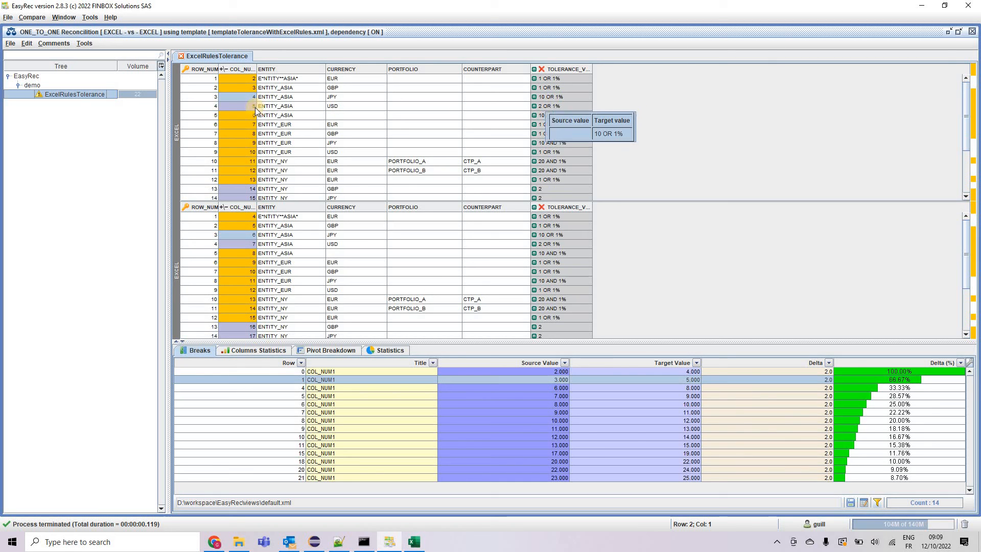
Reopen the COL_NUM1 tolerance settings and open its Excel decision table file for editing
left_click(548, 101)
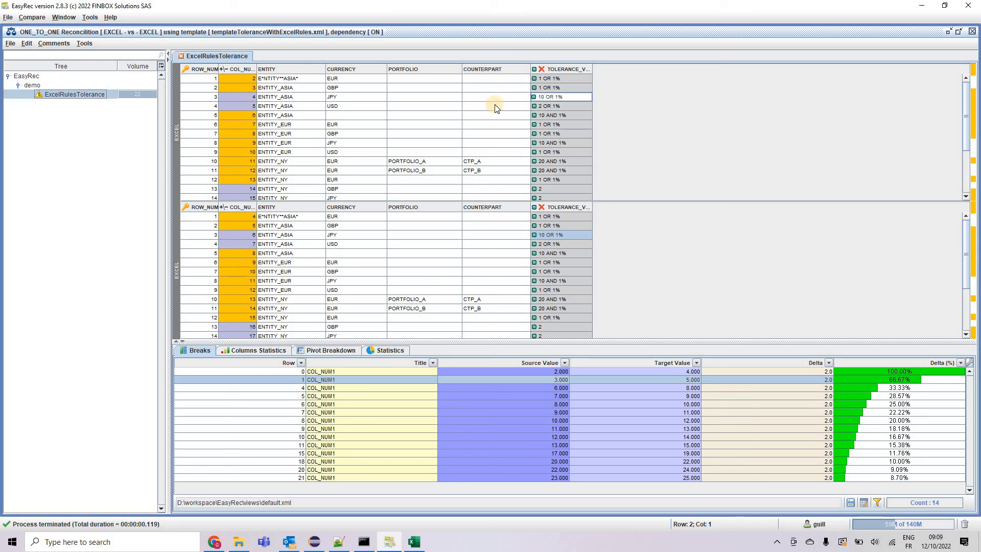
left_click(559, 106)
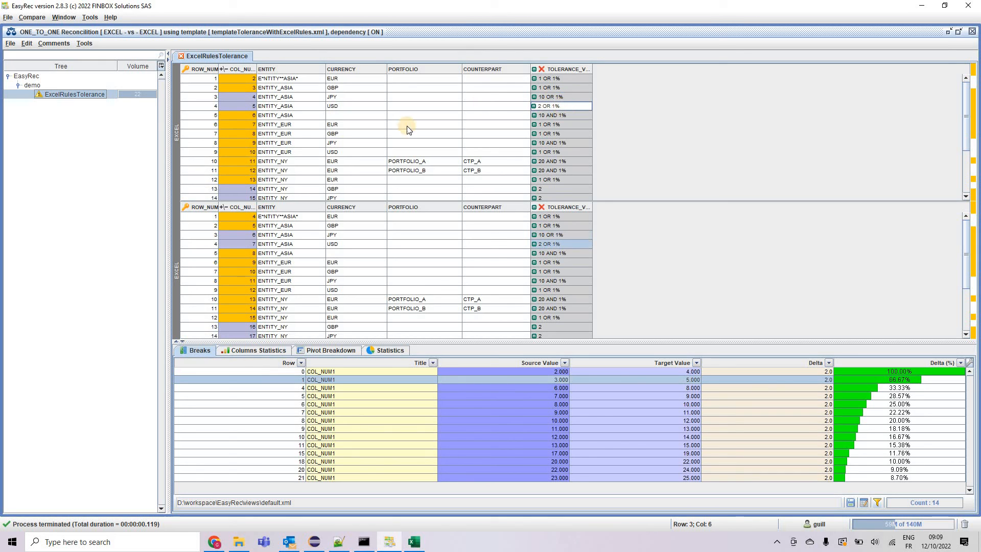
right_click(245, 72)
left_click(265, 112)
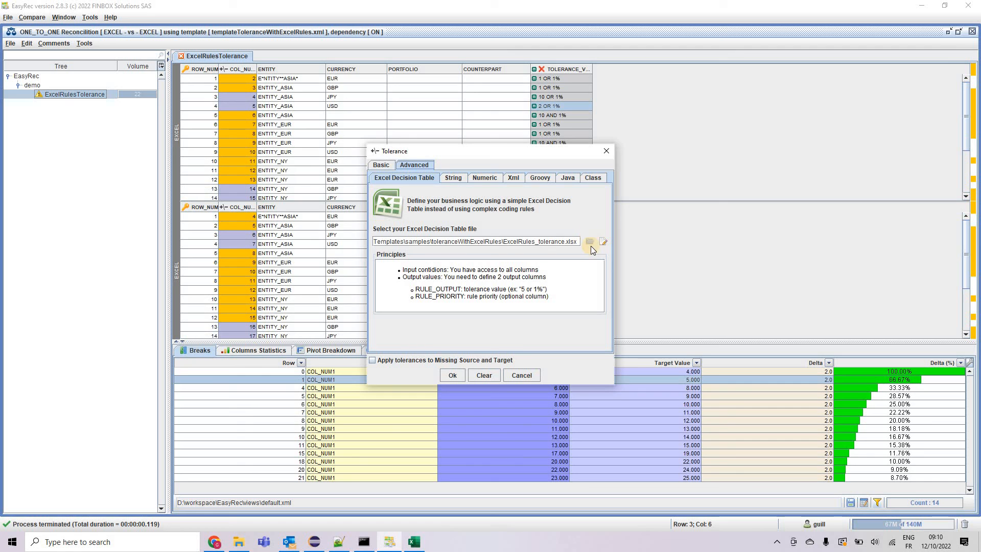
left_click(604, 240)
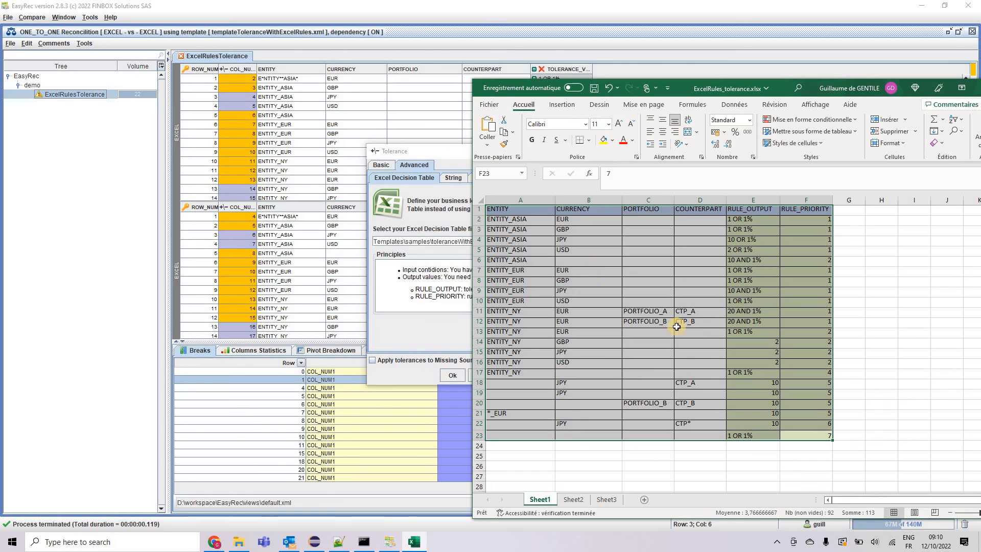
Select the PORTFOLIO column in the decision table and open its column menu
left_click(717, 445)
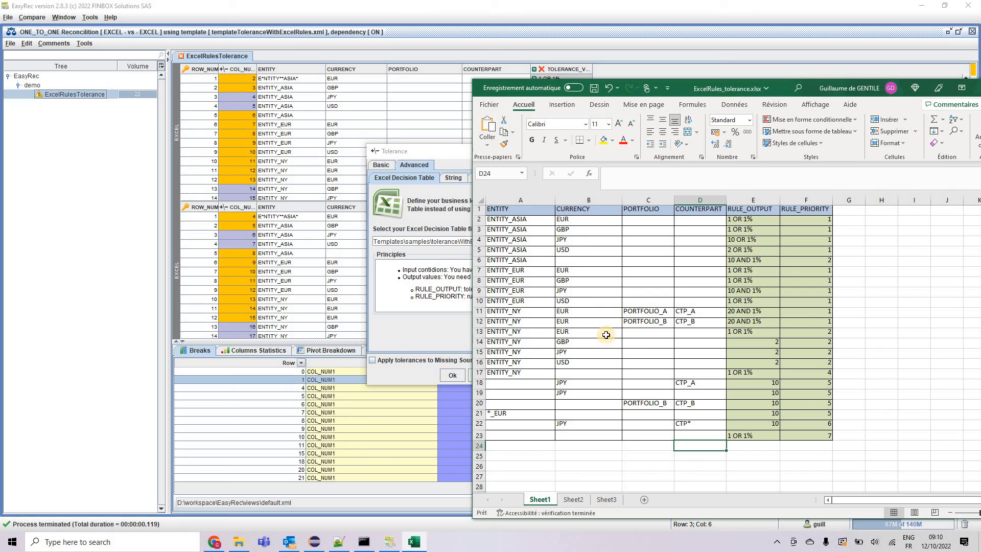
left_click(650, 200)
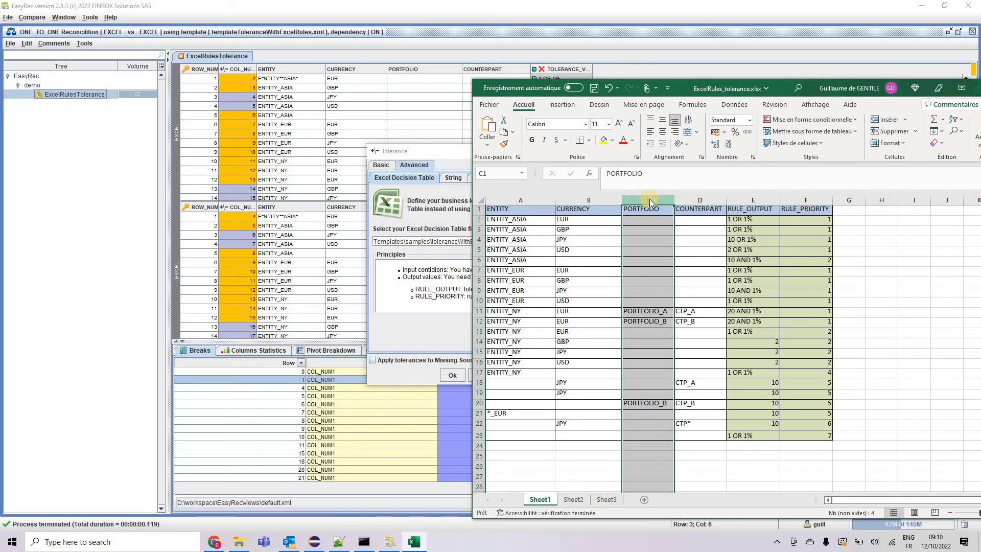
right_click(650, 201)
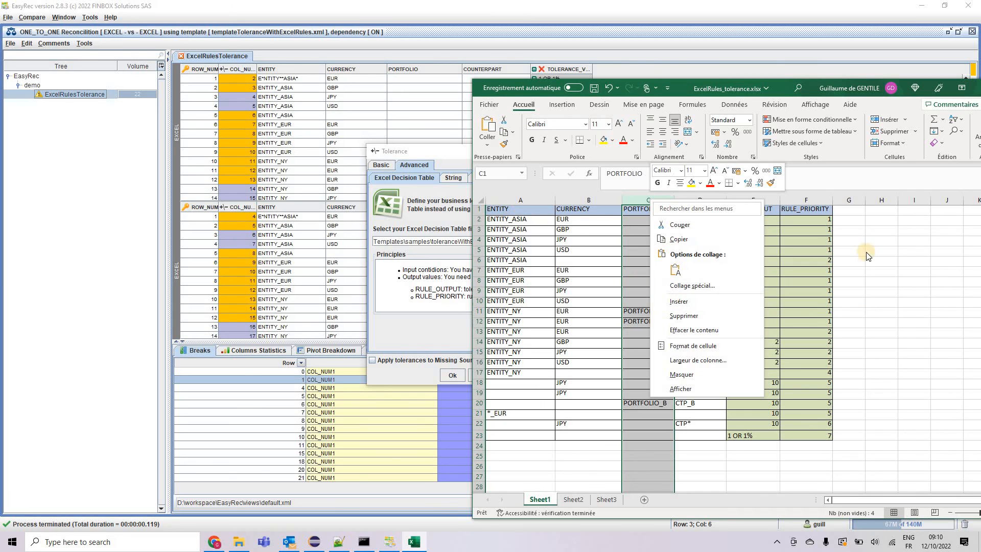
left_click(541, 239)
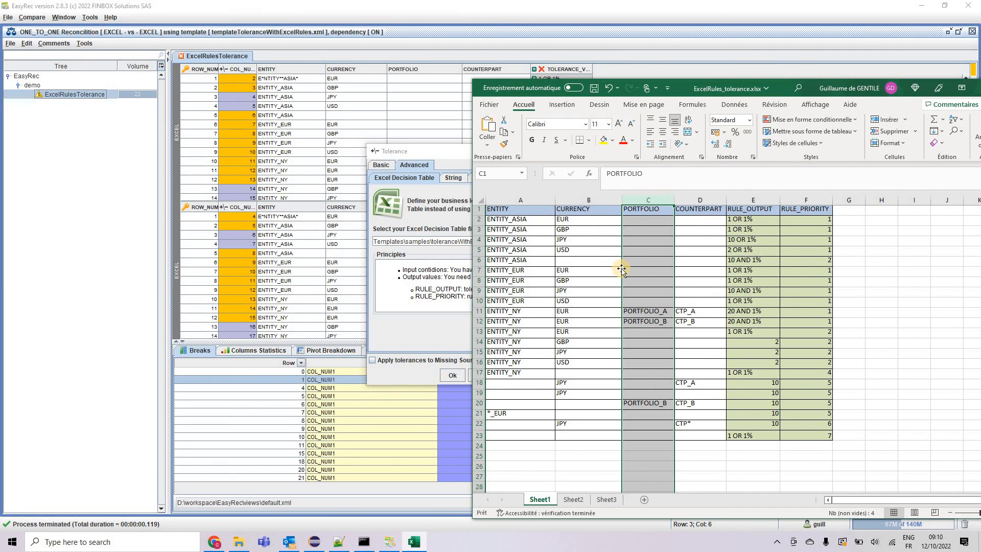